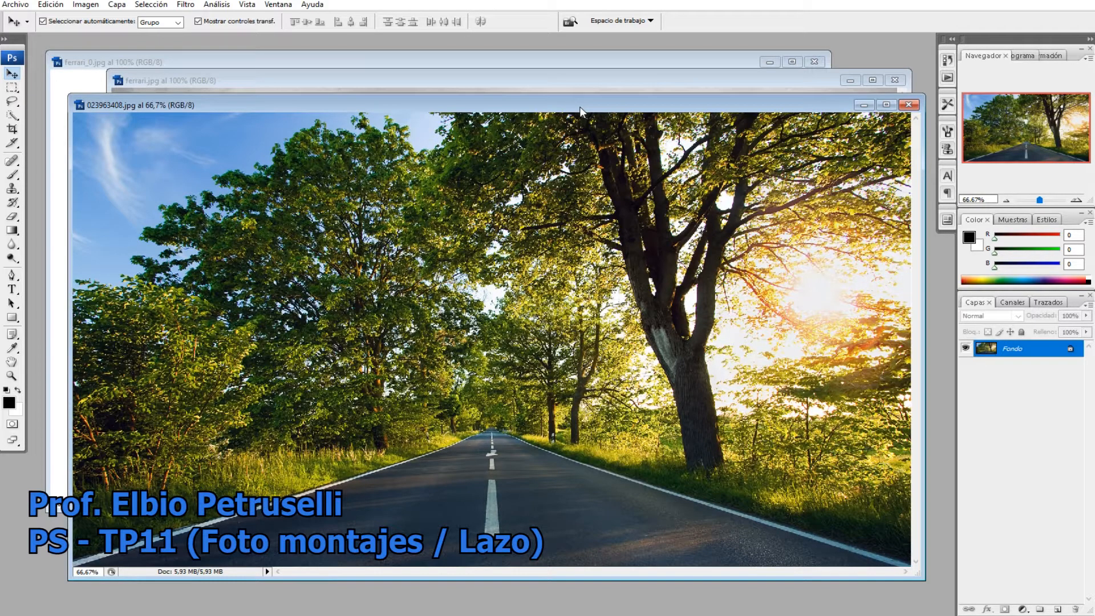
pyautogui.moveTo(580, 110)
pyautogui.mouseDown()
pyautogui.moveTo(560, 107)
pyautogui.moveTo(570, 112)
pyautogui.mouseUp()
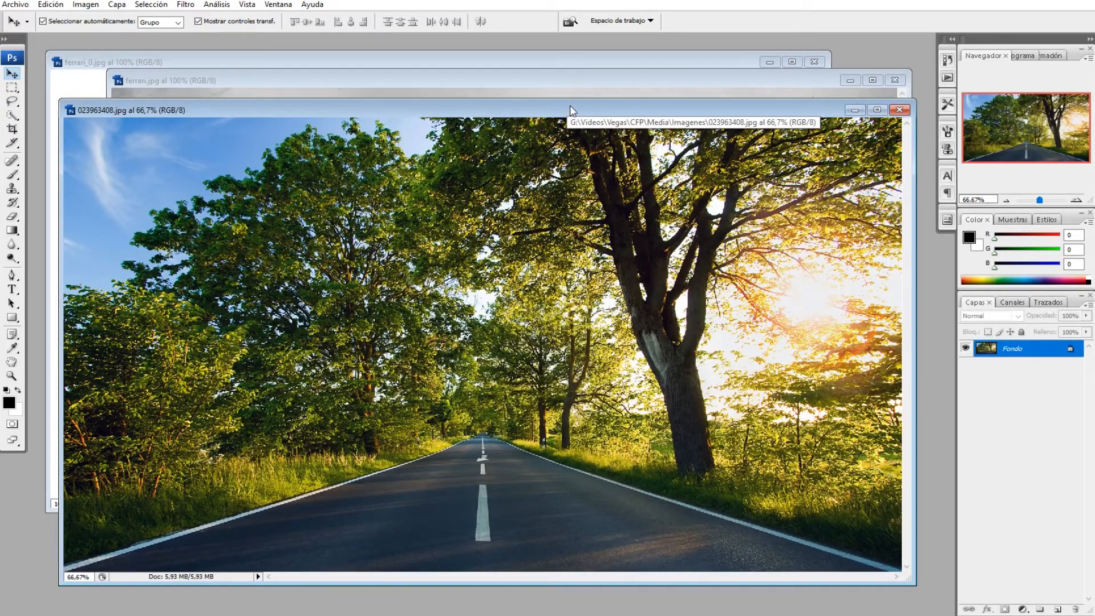
pyautogui.moveTo(570, 106); pyautogui.dragTo(584, 106)
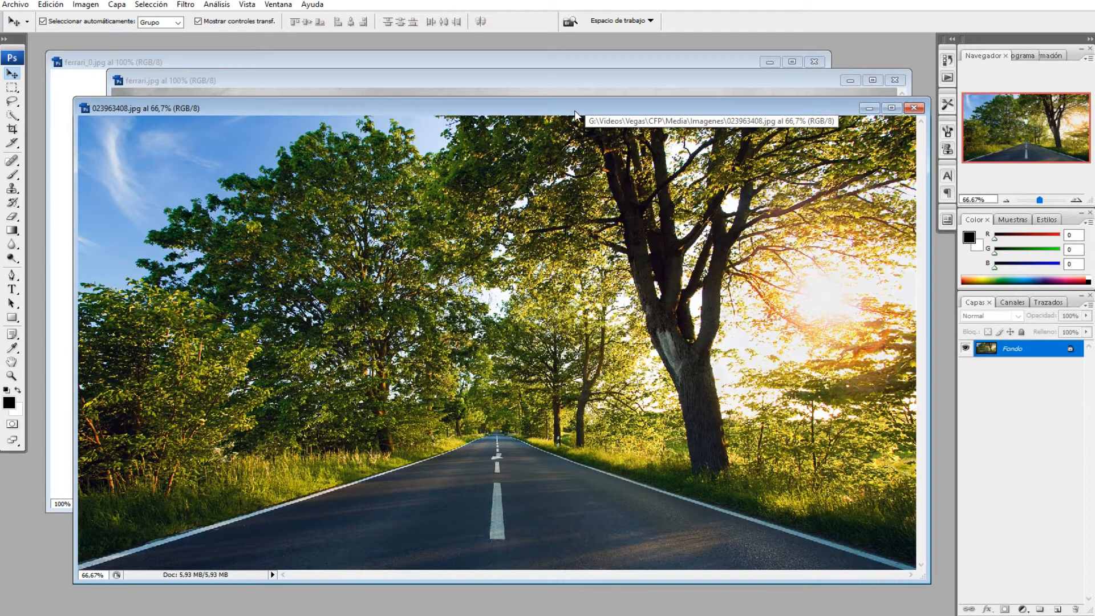
pyautogui.moveTo(575, 112); pyautogui.dragTo(570, 105)
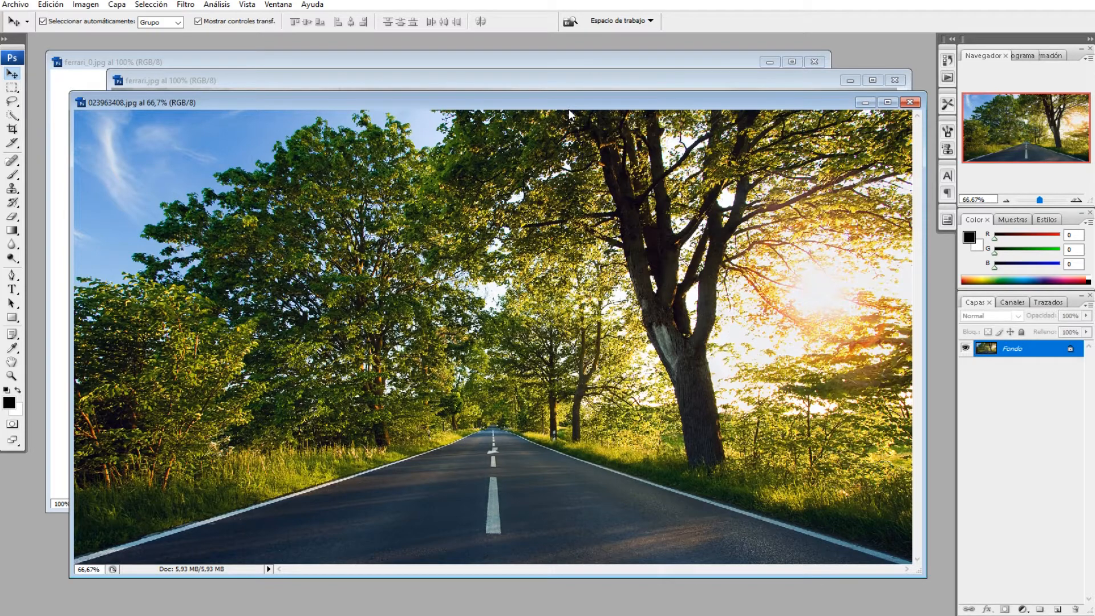
pyautogui.moveTo(569, 108); pyautogui.dragTo(546, 101)
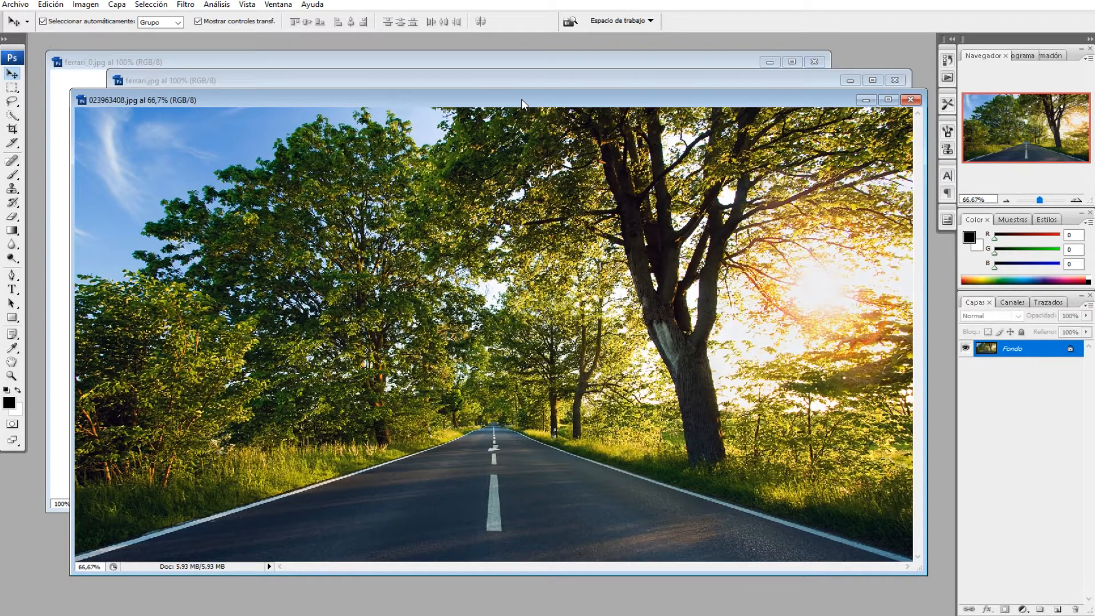
pyautogui.moveTo(522, 100); pyautogui.dragTo(521, 103)
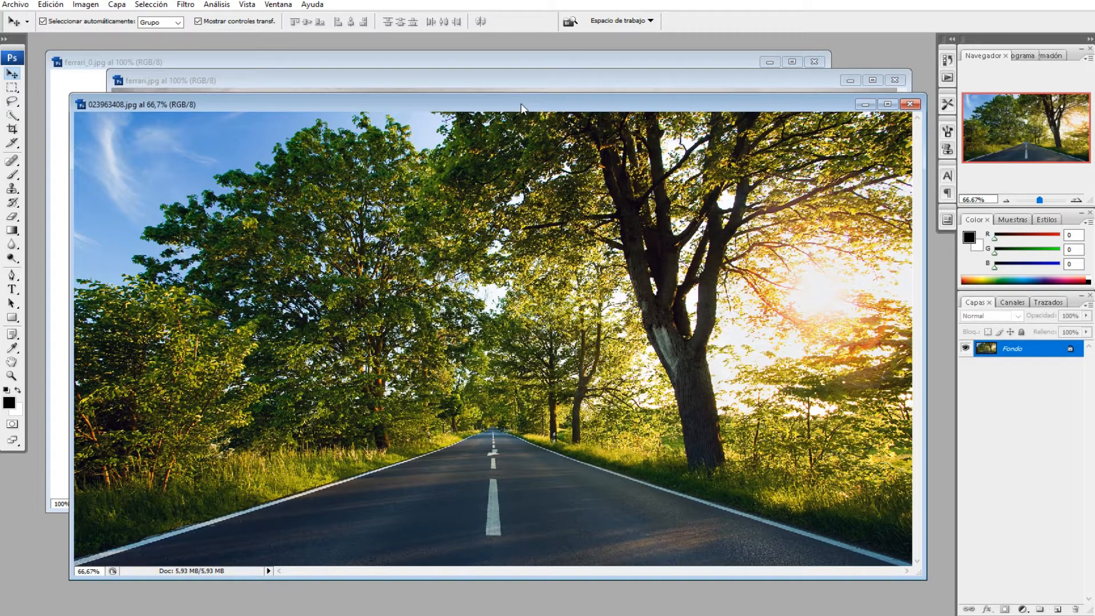
pyautogui.moveTo(522, 104); pyautogui.dragTo(511, 109)
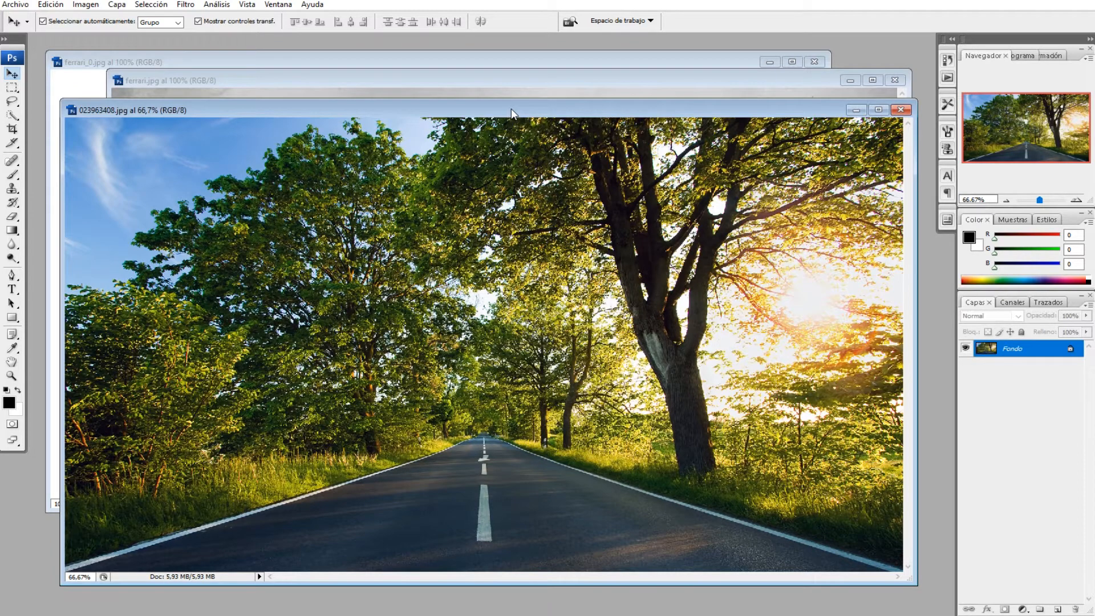
pyautogui.moveTo(511, 109); pyautogui.dragTo(515, 101)
pyautogui.moveTo(913, 574); pyautogui.dragTo(927, 594)
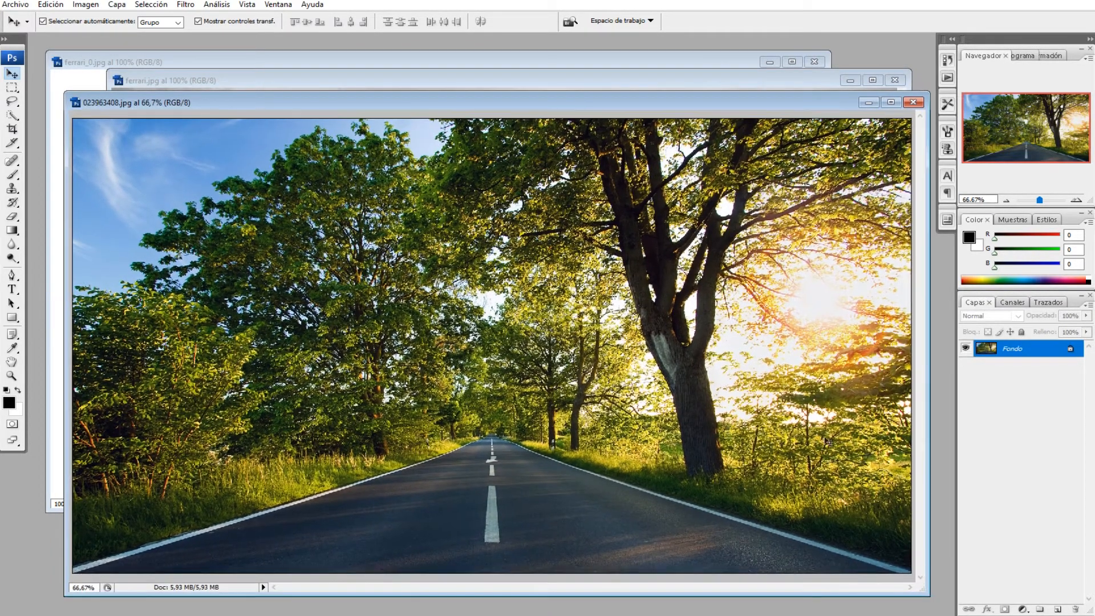
pyautogui.moveTo(557, 101); pyautogui.dragTo(556, 91)
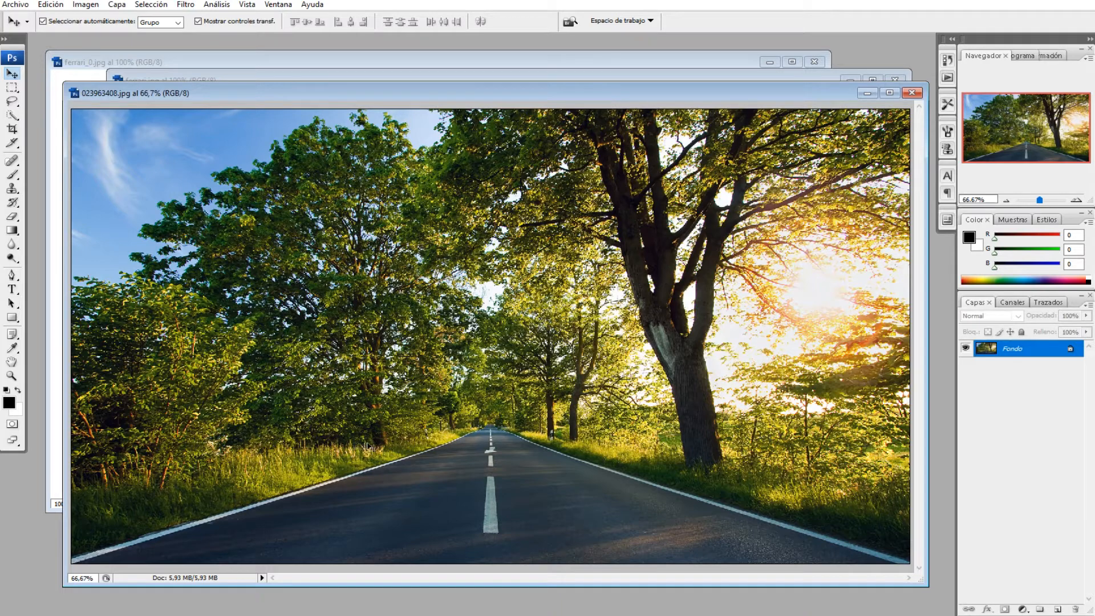
pyautogui.moveTo(518, 93); pyautogui.dragTo(508, 85)
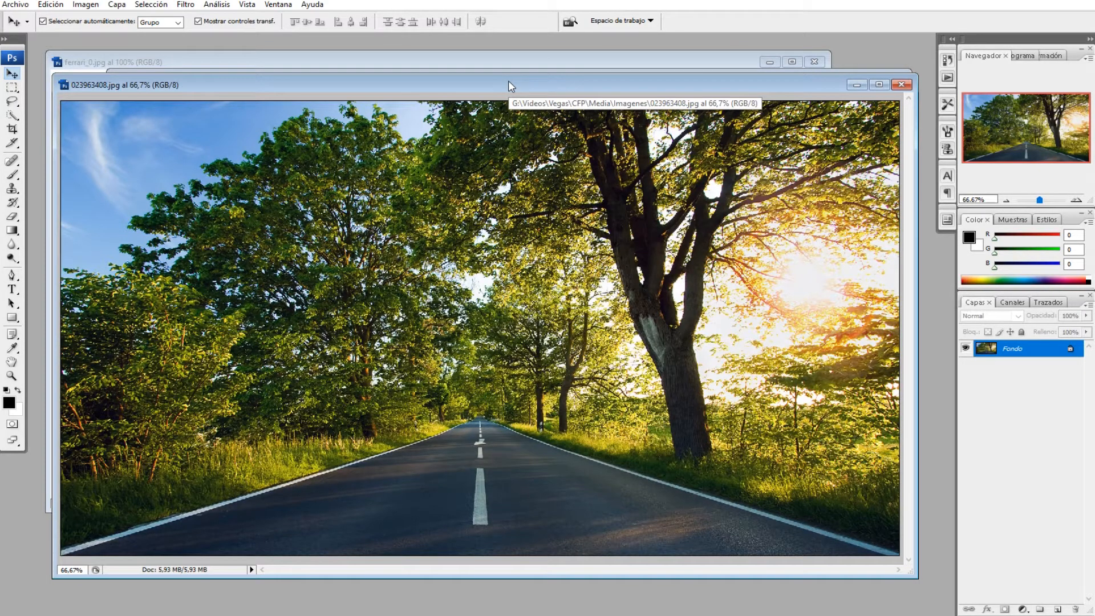
pyautogui.moveTo(508, 82)
pyautogui.mouseDown()
pyautogui.moveTo(496, 70)
pyautogui.moveTo(495, 80)
pyautogui.mouseUp()
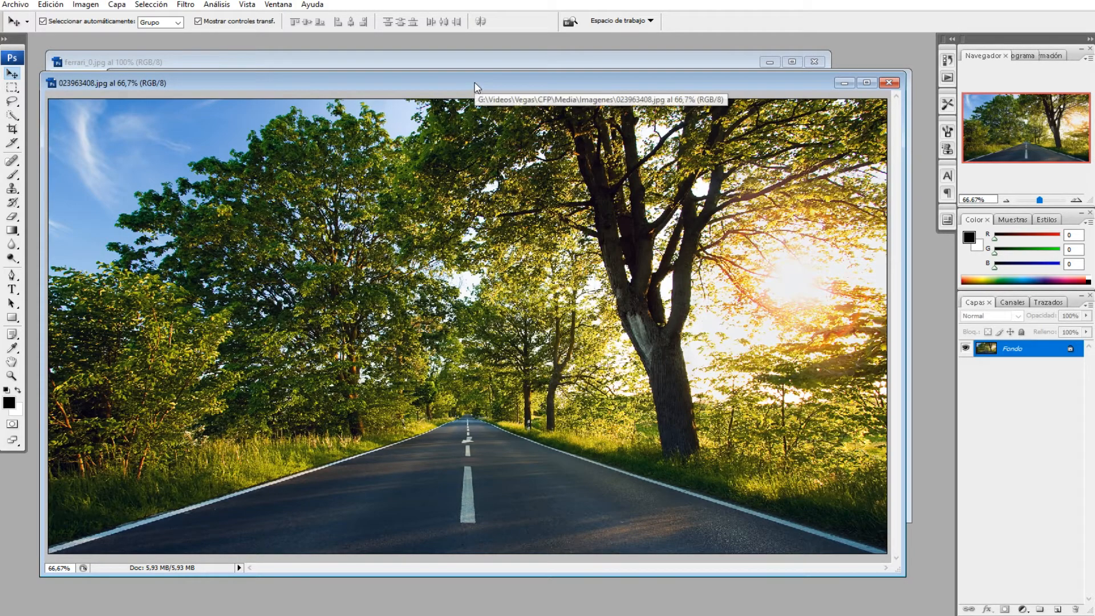
pyautogui.moveTo(478, 93); pyautogui.dragTo(482, 111)
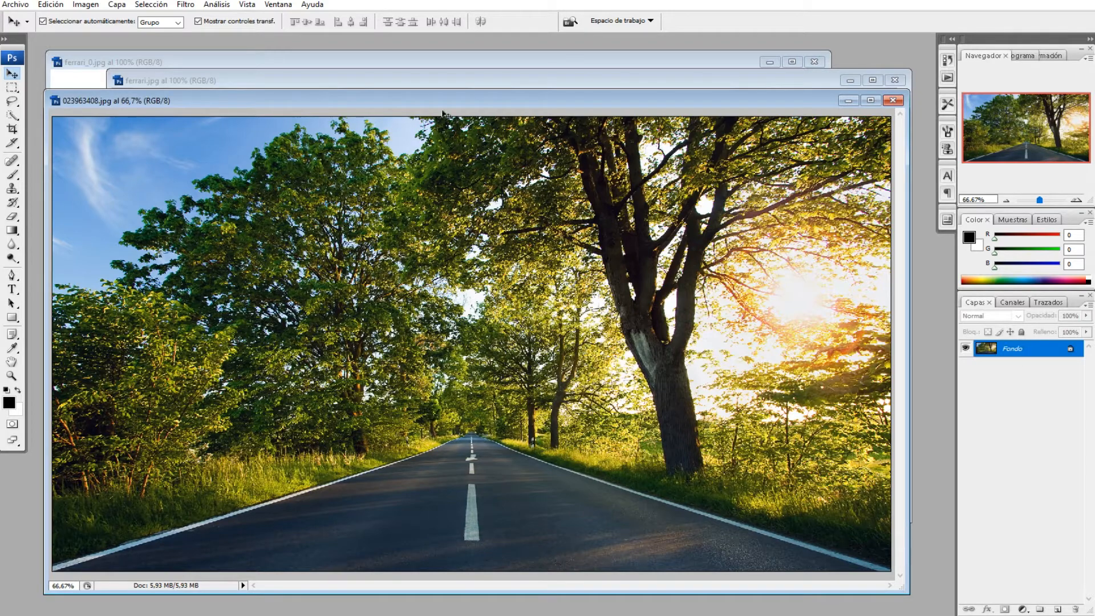
# Step: Drag the whole car image into the road photo as a new layer, reposition it, then undo the placement
pyautogui.click(442, 63)
pyautogui.moveTo(448, 63); pyautogui.dragTo(469, 105)
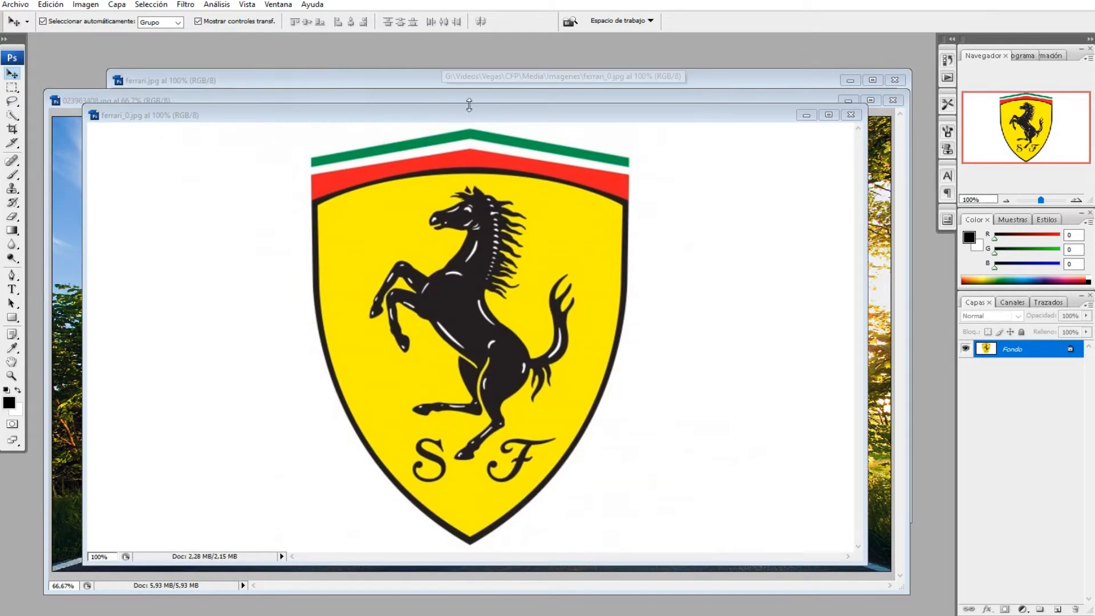
pyautogui.click(406, 81)
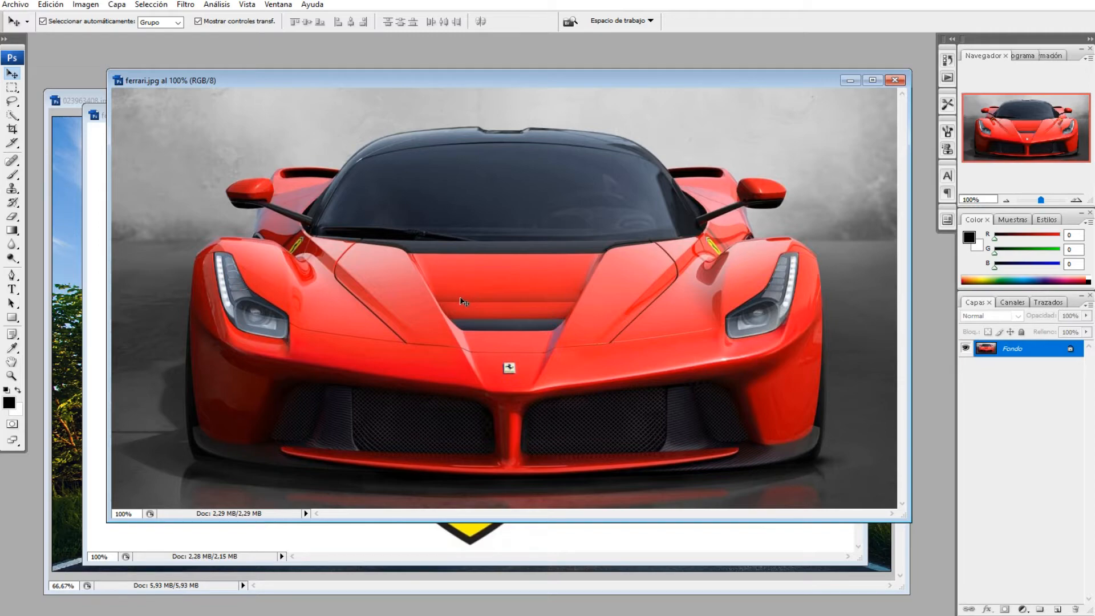
pyautogui.click(79, 501)
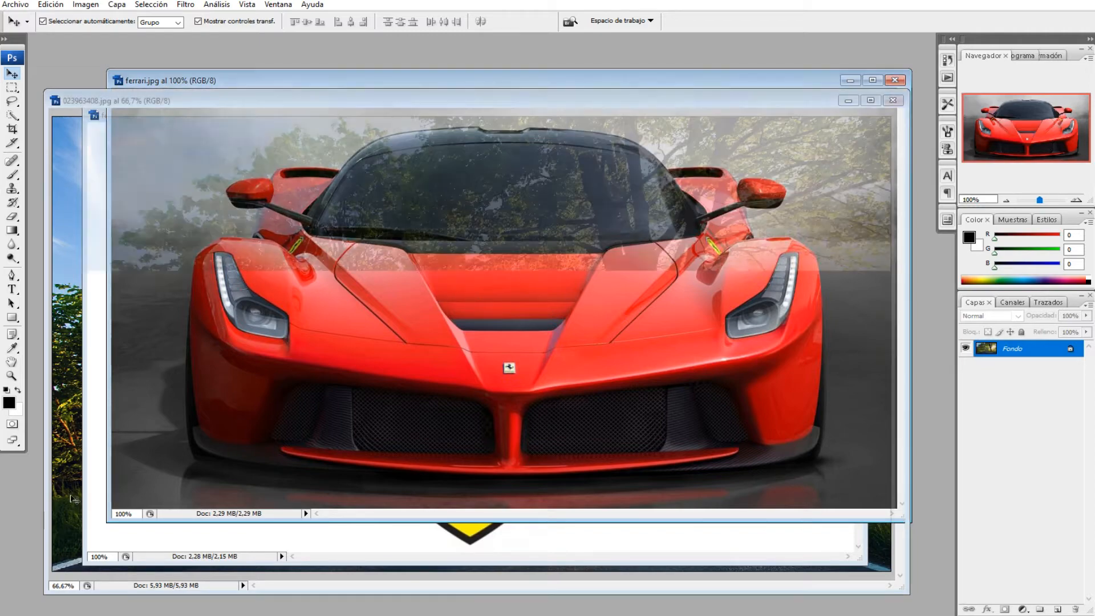
pyautogui.moveTo(440, 78); pyautogui.dragTo(676, 78)
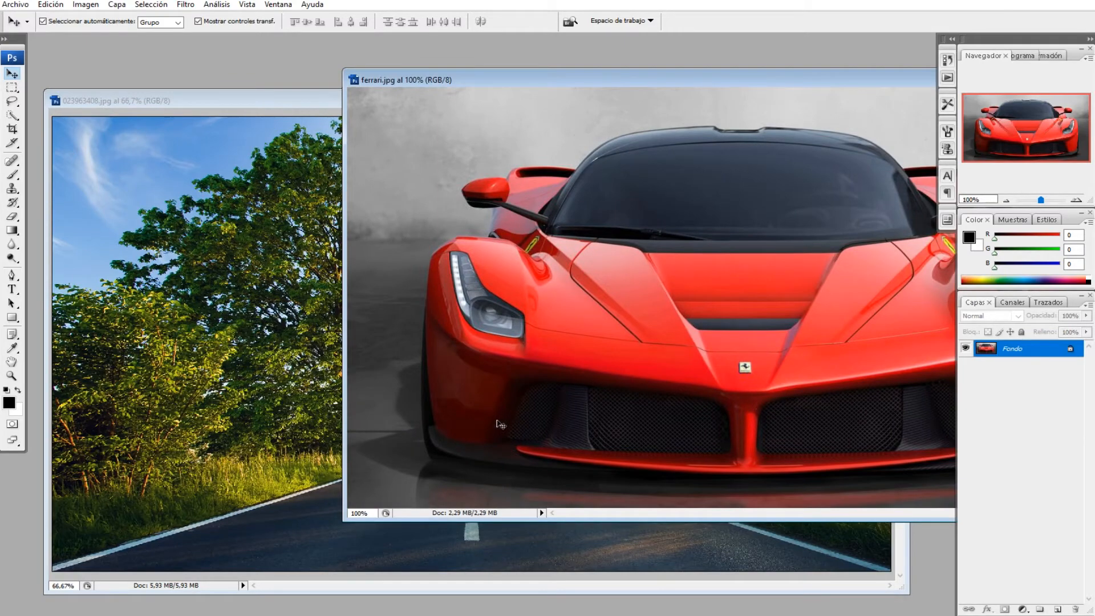
pyautogui.moveTo(458, 419); pyautogui.dragTo(311, 375)
pyautogui.moveTo(548, 333); pyautogui.dragTo(524, 424)
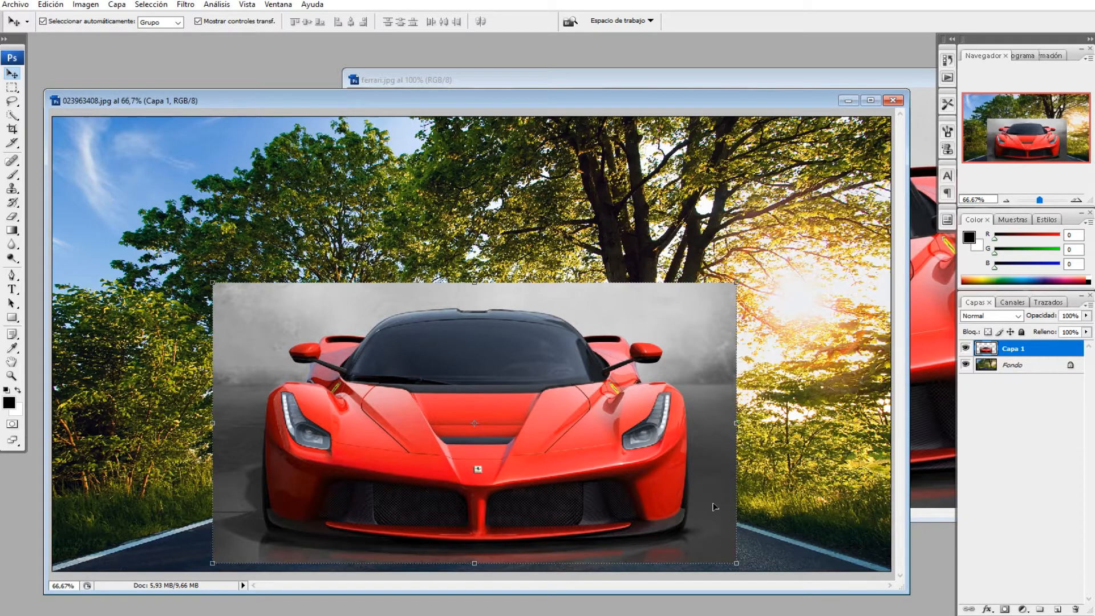
pyautogui.hotkey('ctrl', 'z')
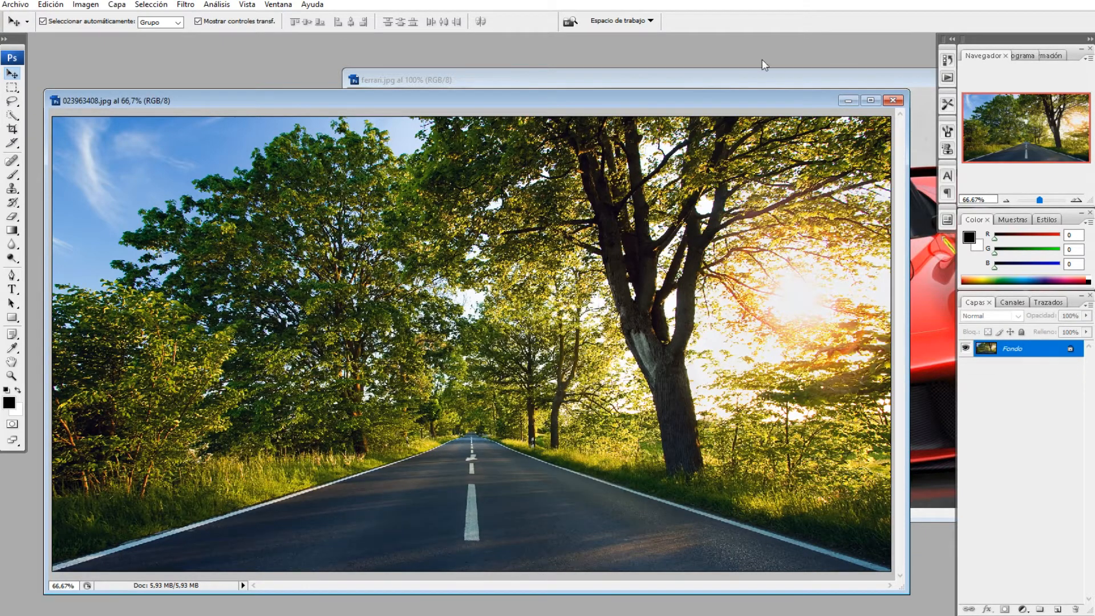
# Step: Try selecting the gray background around the car with the Magic Wand at tolerance 32, adding several areas, then drop the selection
pyautogui.click(769, 82)
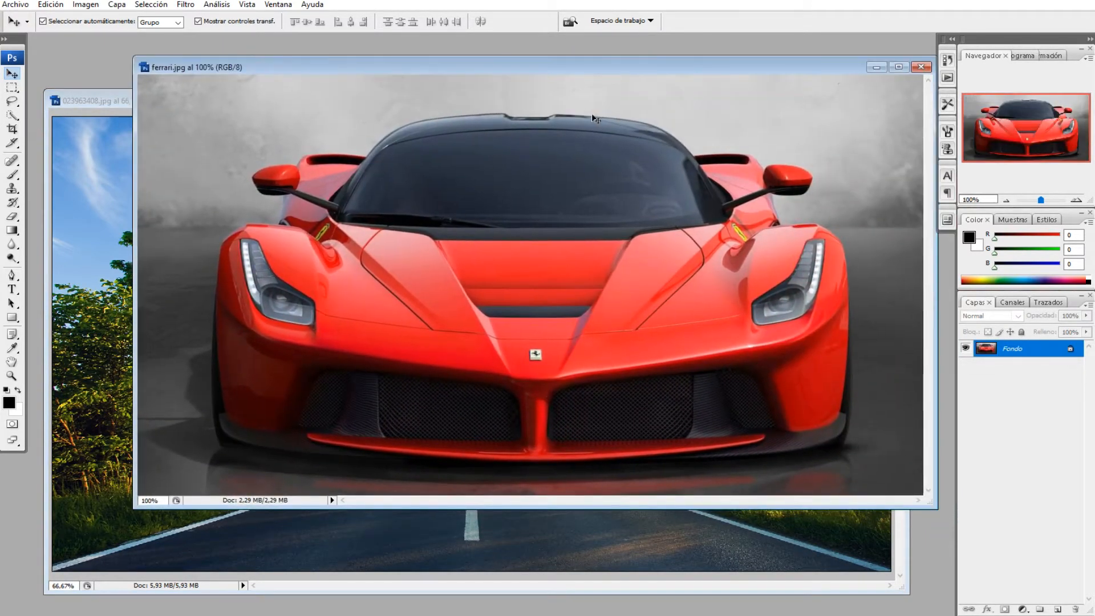
pyautogui.moveTo(498, 69); pyautogui.dragTo(521, 62)
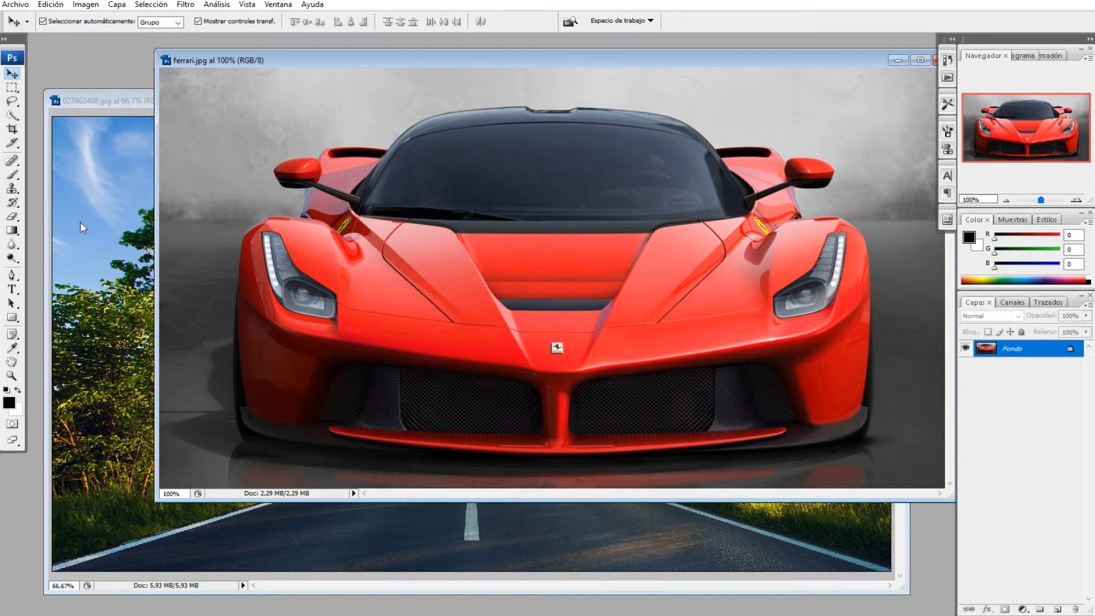
pyautogui.click(17, 117)
pyautogui.click(19, 119)
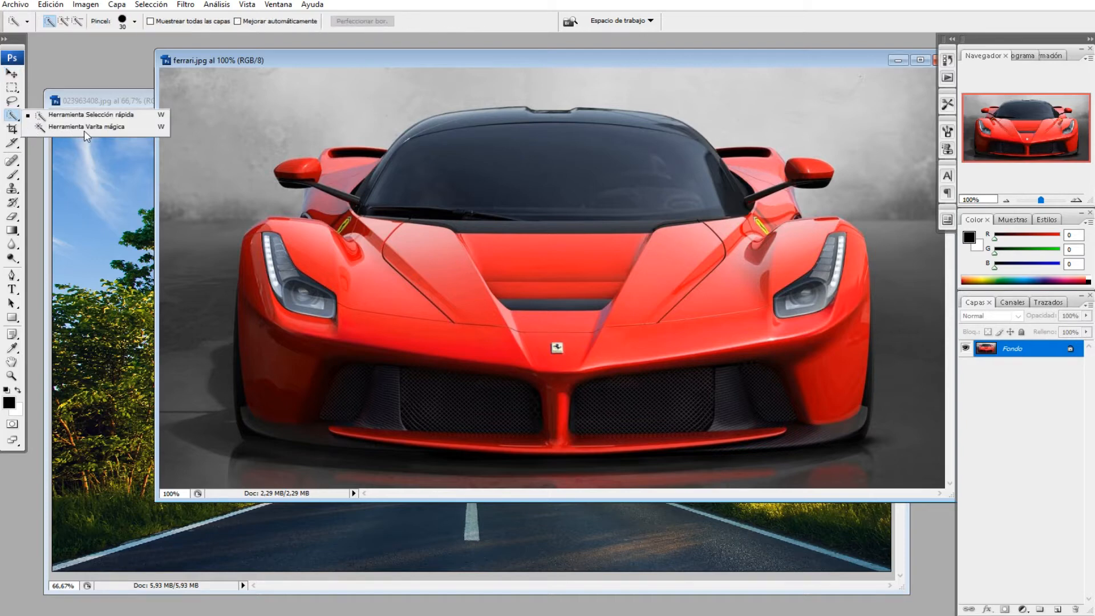
pyautogui.click(16, 121)
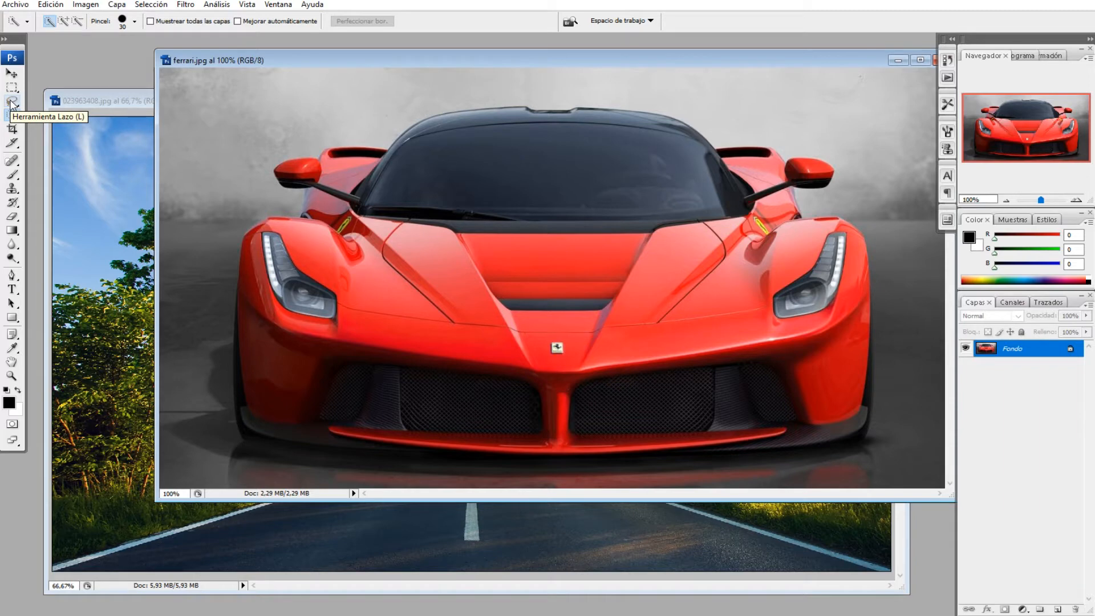
pyautogui.click(13, 104)
pyautogui.click(16, 119)
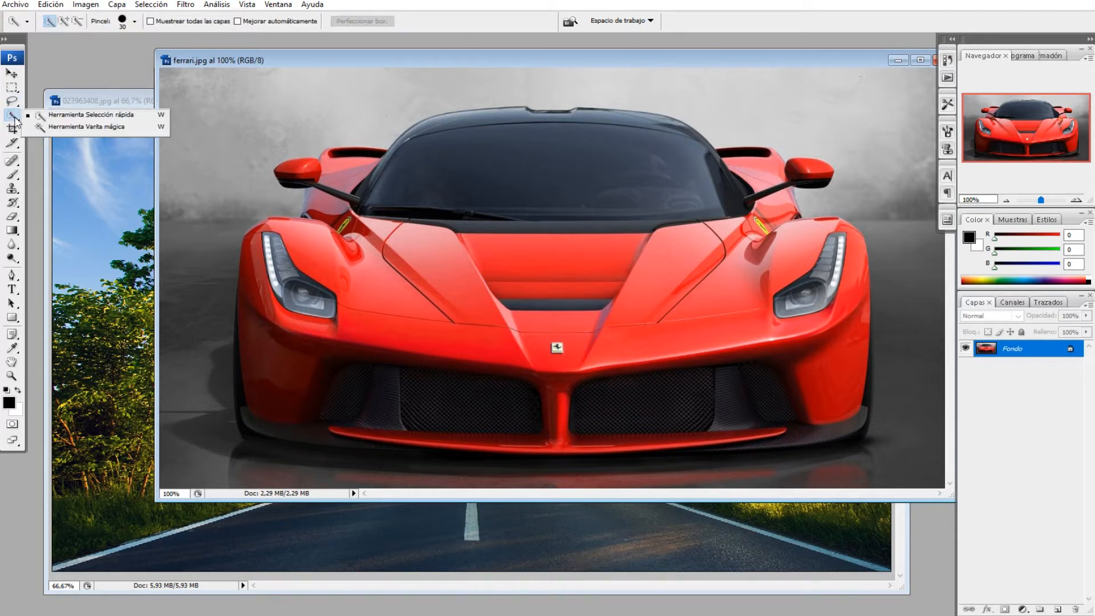
pyautogui.click(56, 128)
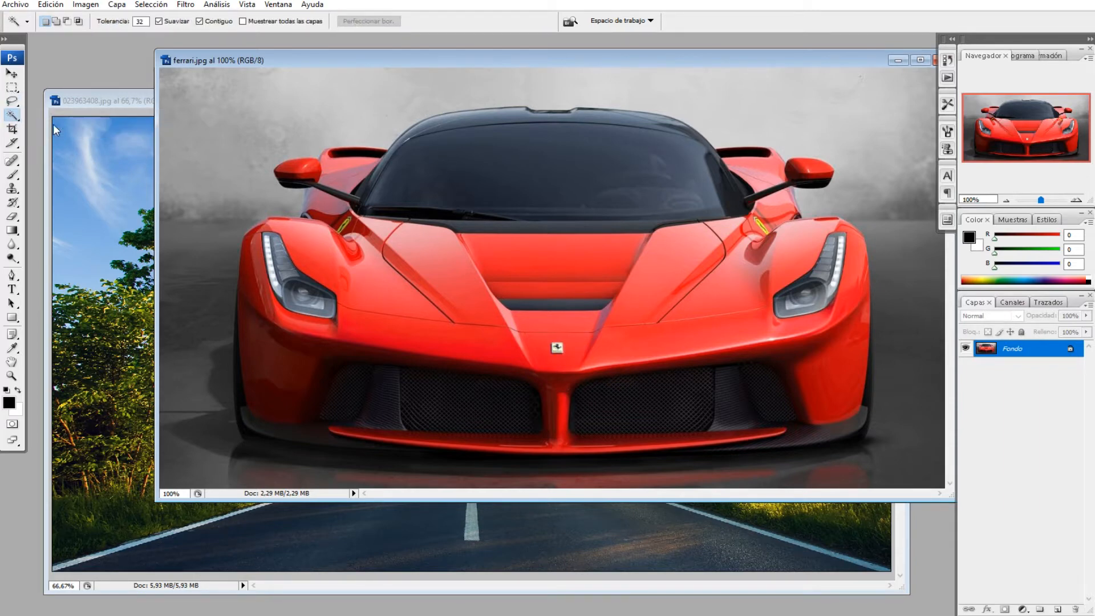
pyautogui.click(194, 170)
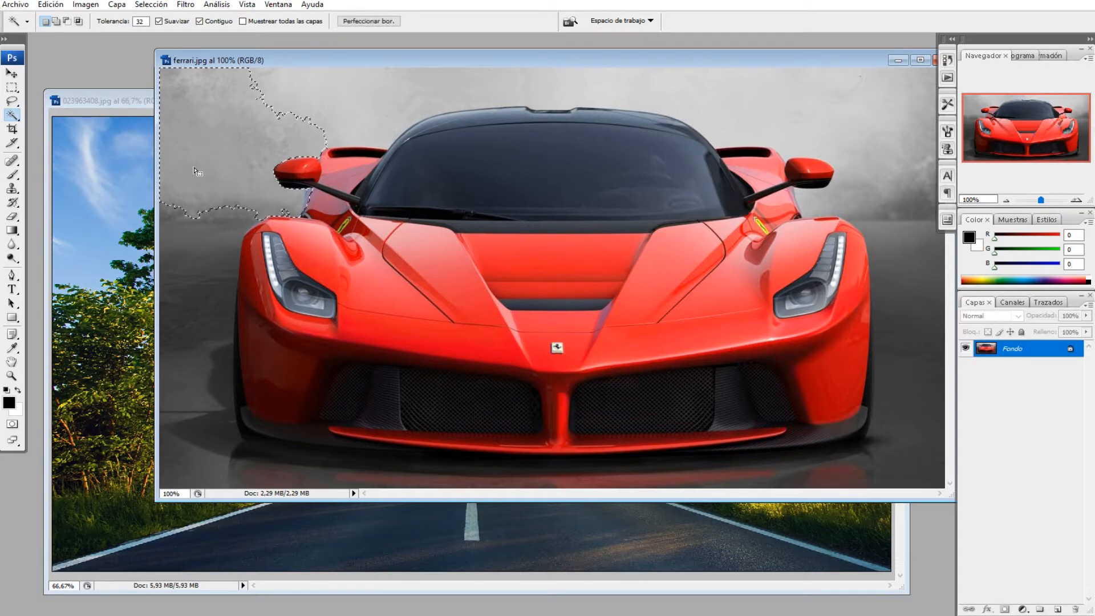
pyautogui.keyDown('shift'); pyautogui.click(326, 102); pyautogui.keyUp('shift')
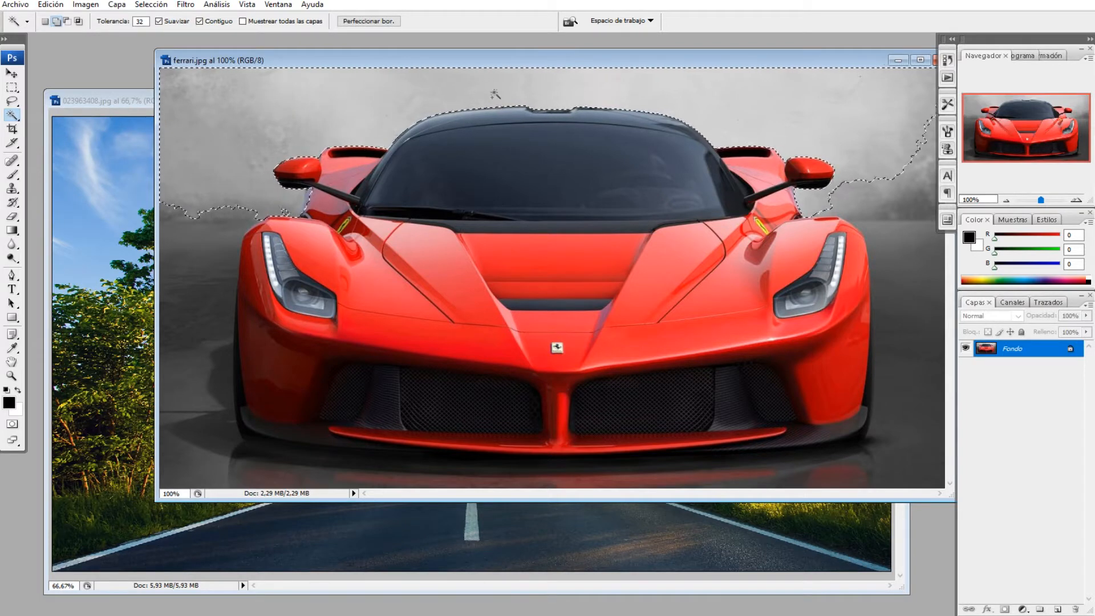
pyautogui.keyDown('shift'); pyautogui.click(877, 200); pyautogui.keyUp('shift')
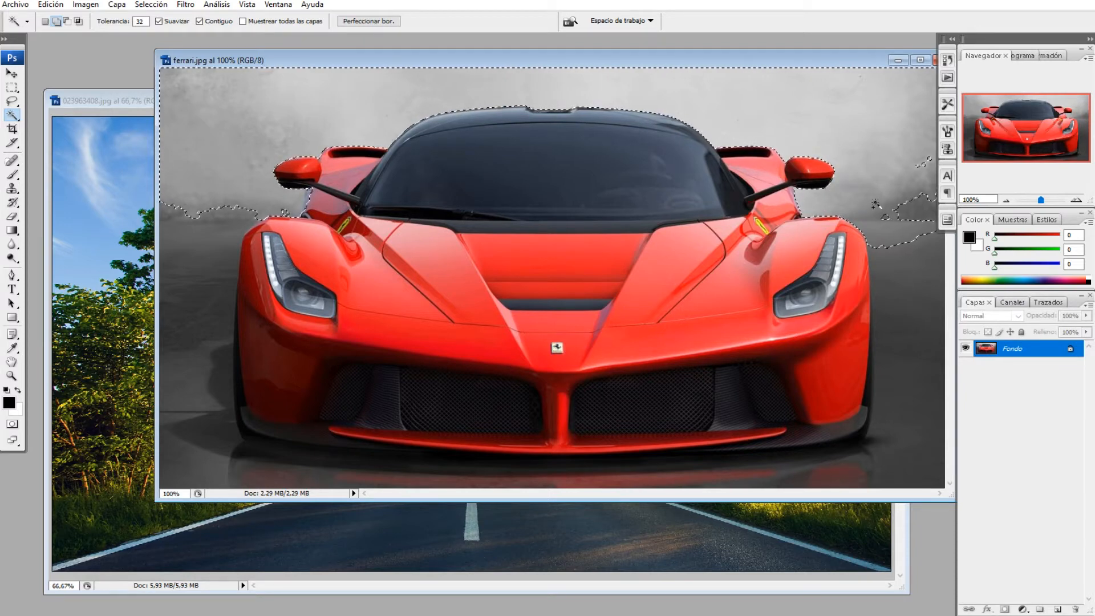
pyautogui.keyDown('shift'); pyautogui.click(925, 227); pyautogui.keyUp('shift')
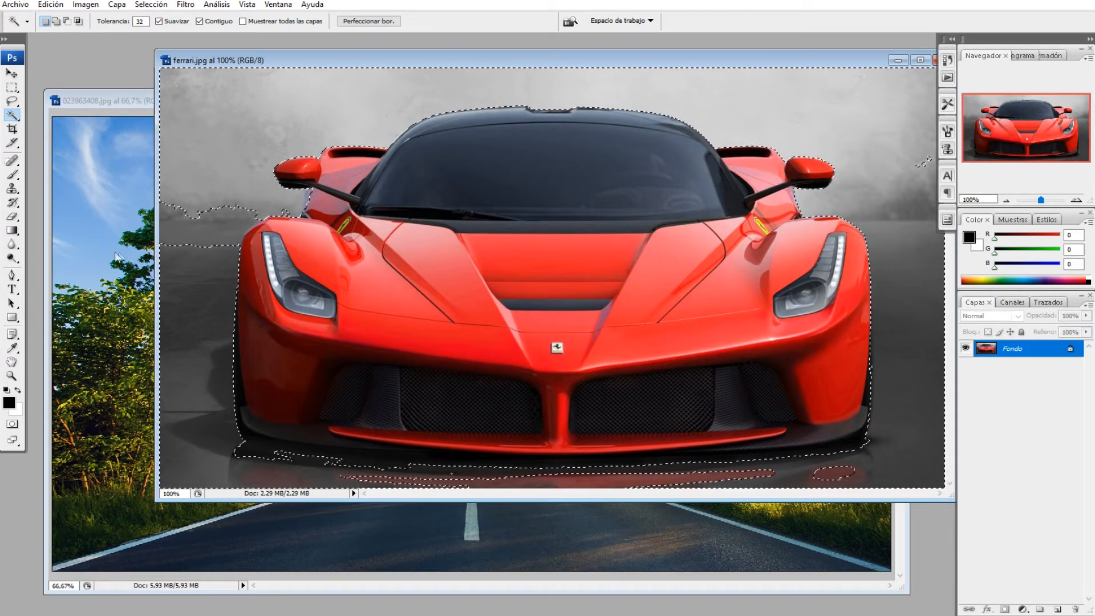
pyautogui.moveTo(157, 437); pyautogui.dragTo(100, 437)
pyautogui.click(121, 386)
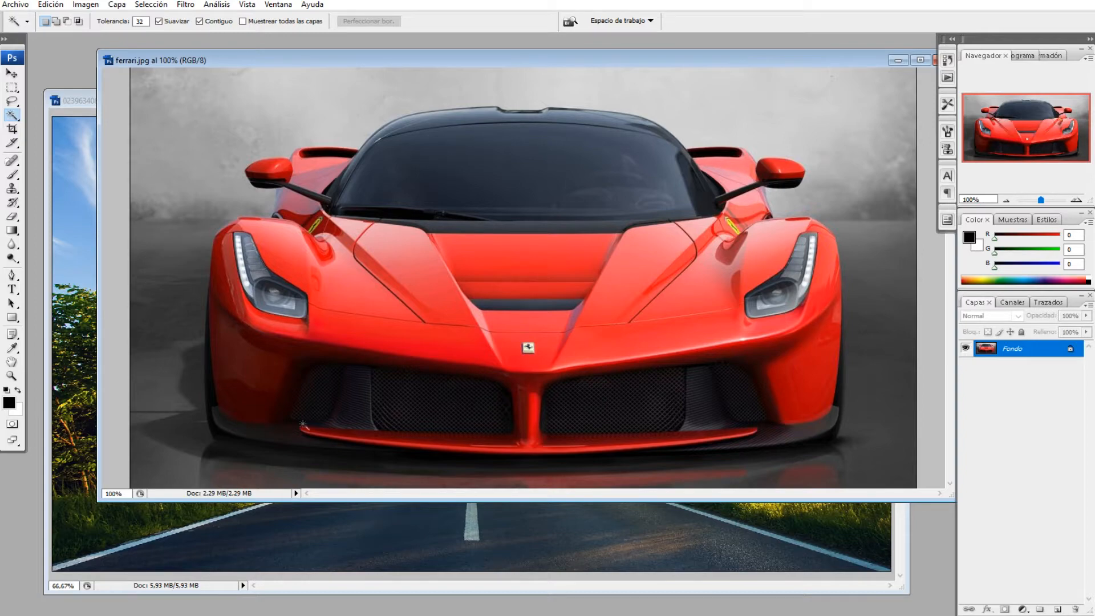
pyautogui.moveTo(407, 57); pyautogui.dragTo(413, 166)
pyautogui.moveTo(412, 104); pyautogui.dragTo(423, 147)
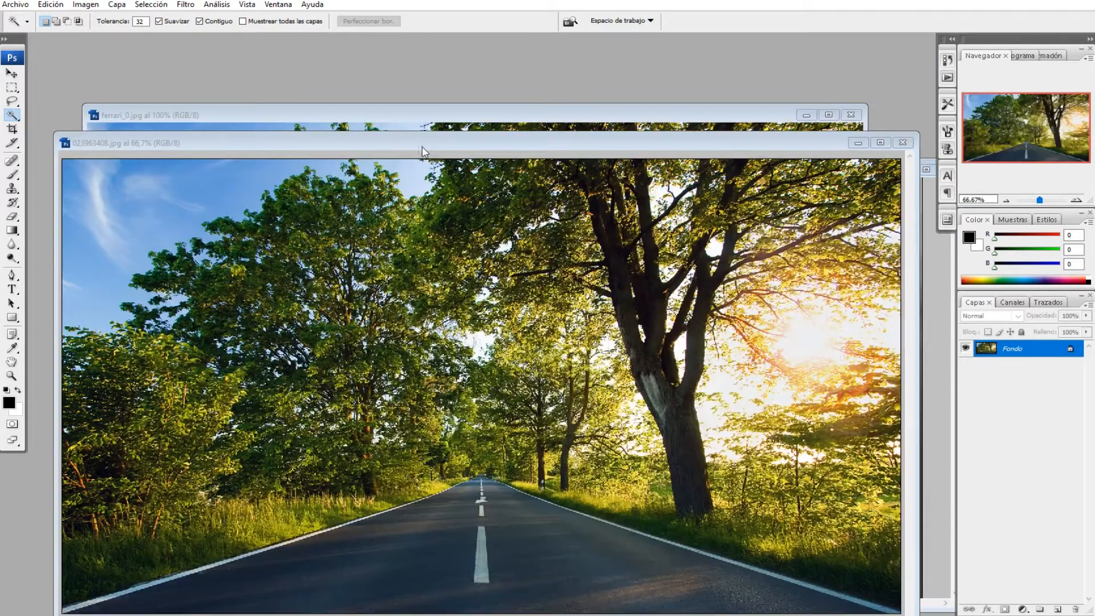
pyautogui.click(405, 116)
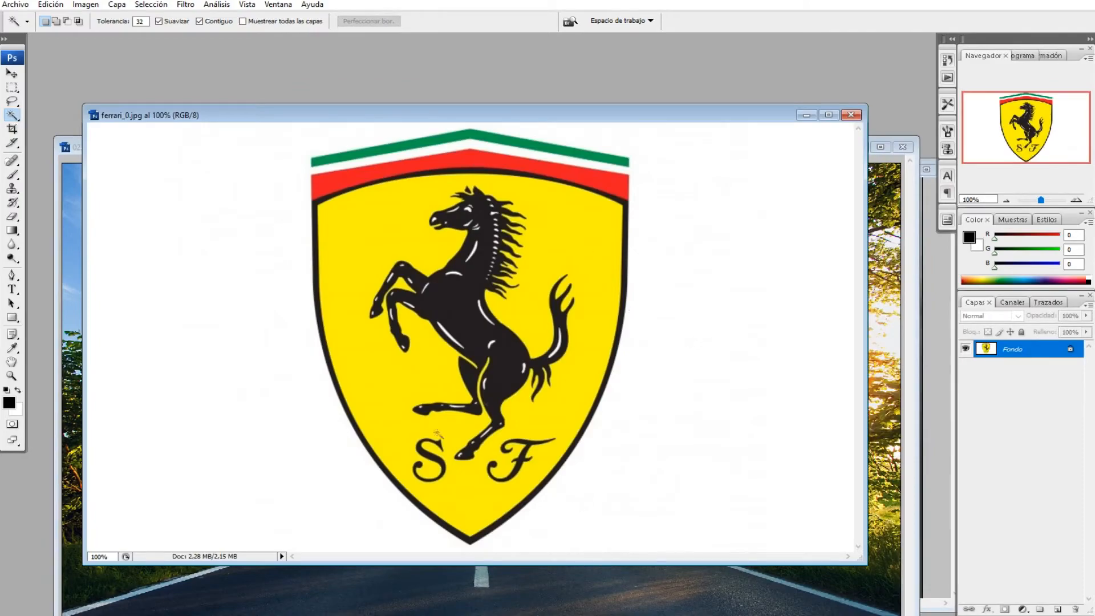
pyautogui.click(917, 213)
pyautogui.moveTo(729, 148); pyautogui.dragTo(708, 100)
pyautogui.click(933, 255)
pyautogui.moveTo(690, 169); pyautogui.dragTo(653, 92)
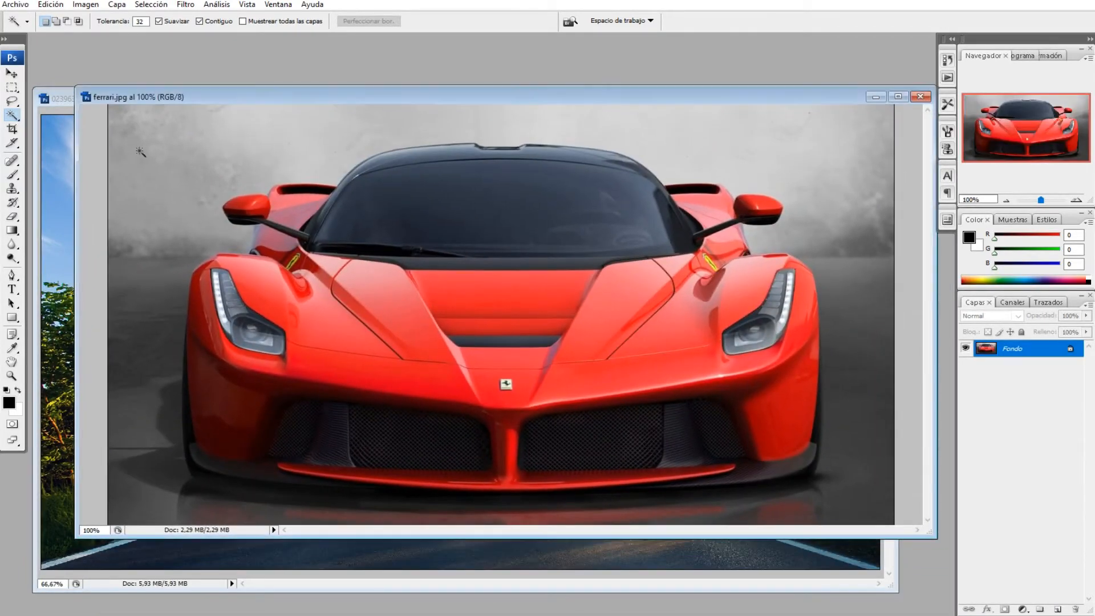
# Step: Draw a freehand Lasso selection loosely around the whole car, leaving a margin of gray background
pyautogui.click(11, 102)
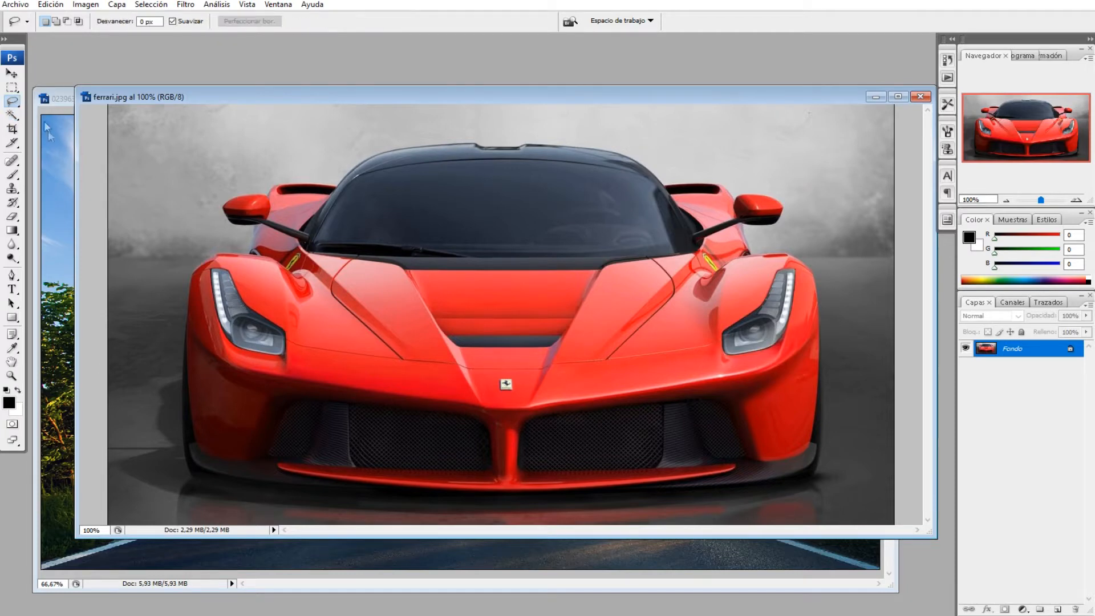
pyautogui.click(17, 105)
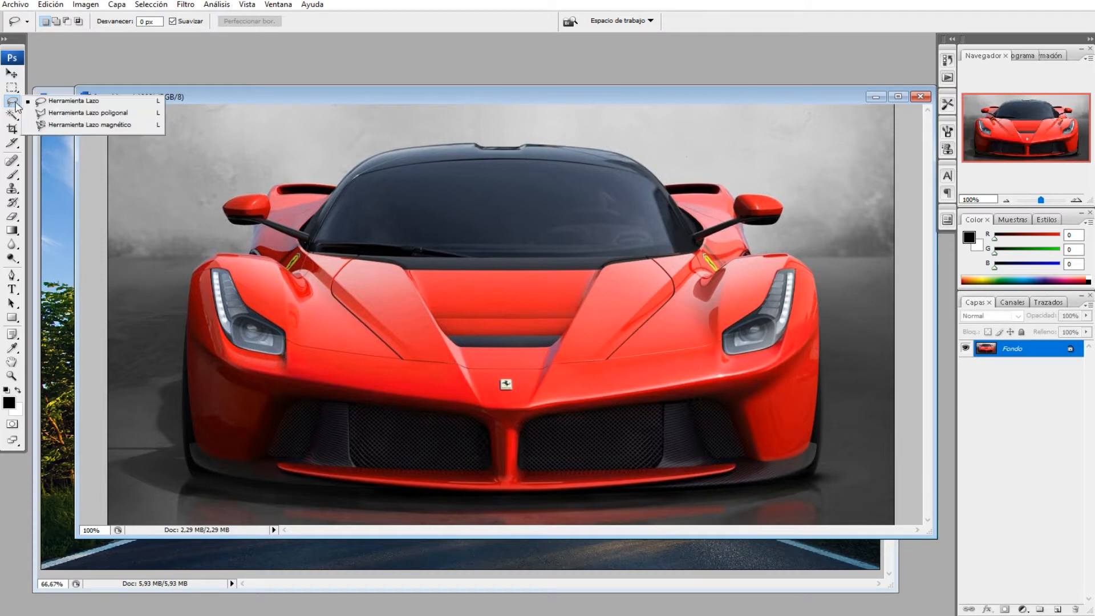
pyautogui.click(63, 103)
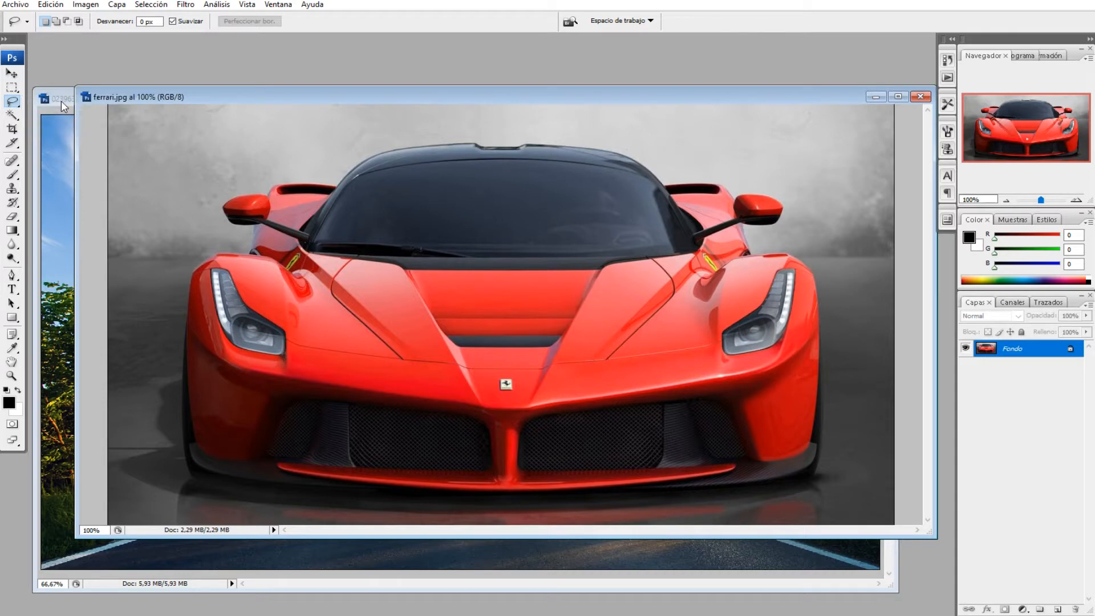
pyautogui.click(14, 104)
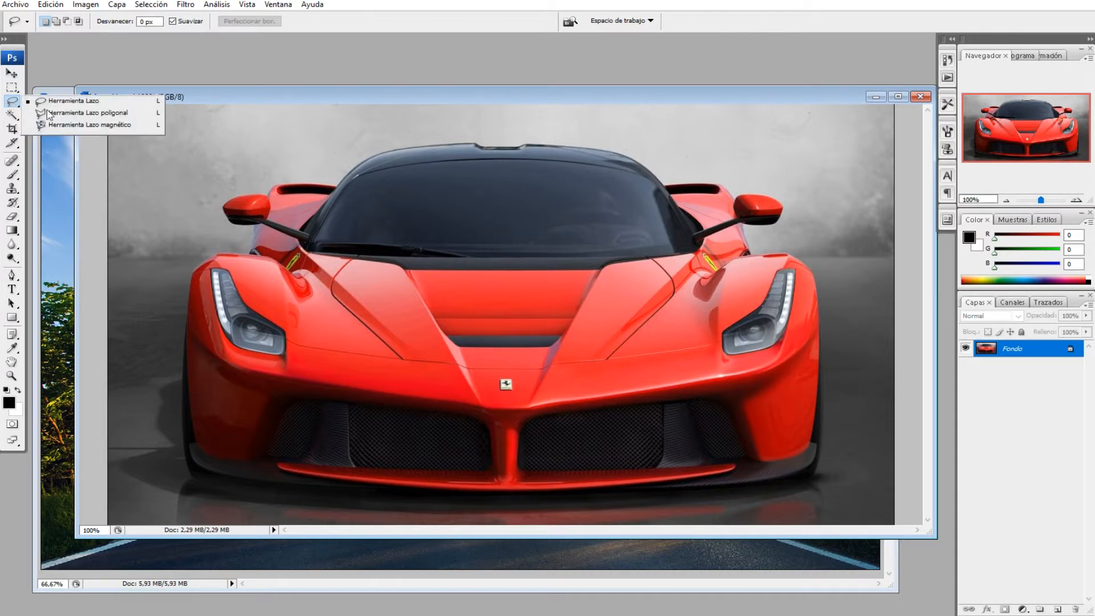
pyautogui.click(15, 103)
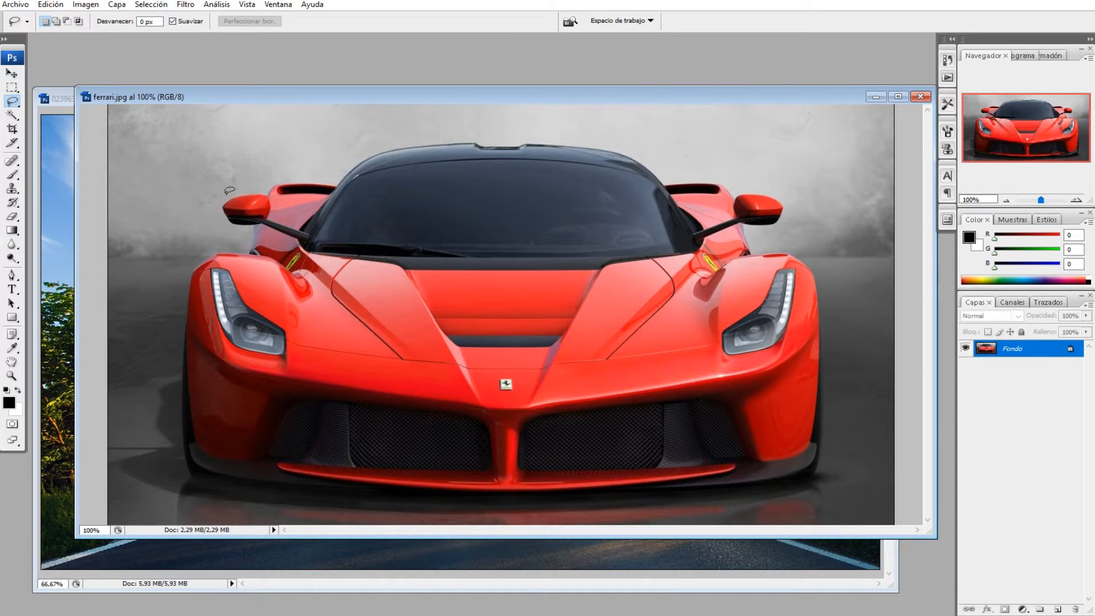
pyautogui.moveTo(235, 189)
pyautogui.mouseDown()
pyautogui.moveTo(371, 143)
pyautogui.moveTo(471, 131)
pyautogui.moveTo(748, 169)
pyautogui.moveTo(783, 184)
pyautogui.moveTo(840, 281)
pyautogui.moveTo(868, 428)
pyautogui.moveTo(849, 476)
pyautogui.moveTo(806, 500)
pyautogui.moveTo(437, 521)
pyautogui.moveTo(220, 505)
pyautogui.moveTo(187, 495)
pyautogui.moveTo(171, 460)
pyautogui.mouseUp()
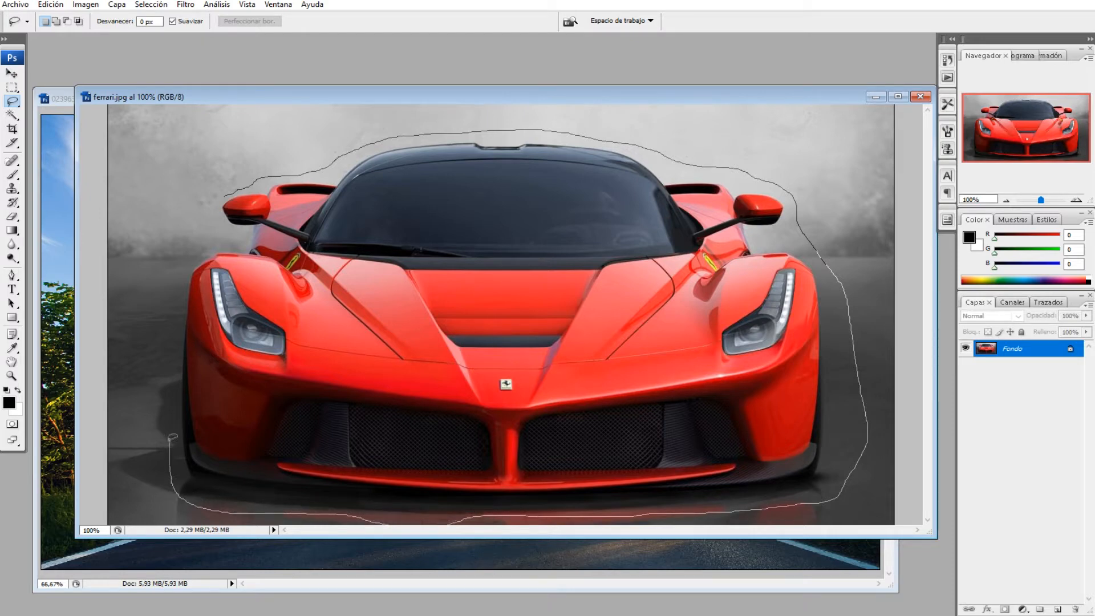
pyautogui.moveTo(174, 387); pyautogui.dragTo(178, 342)
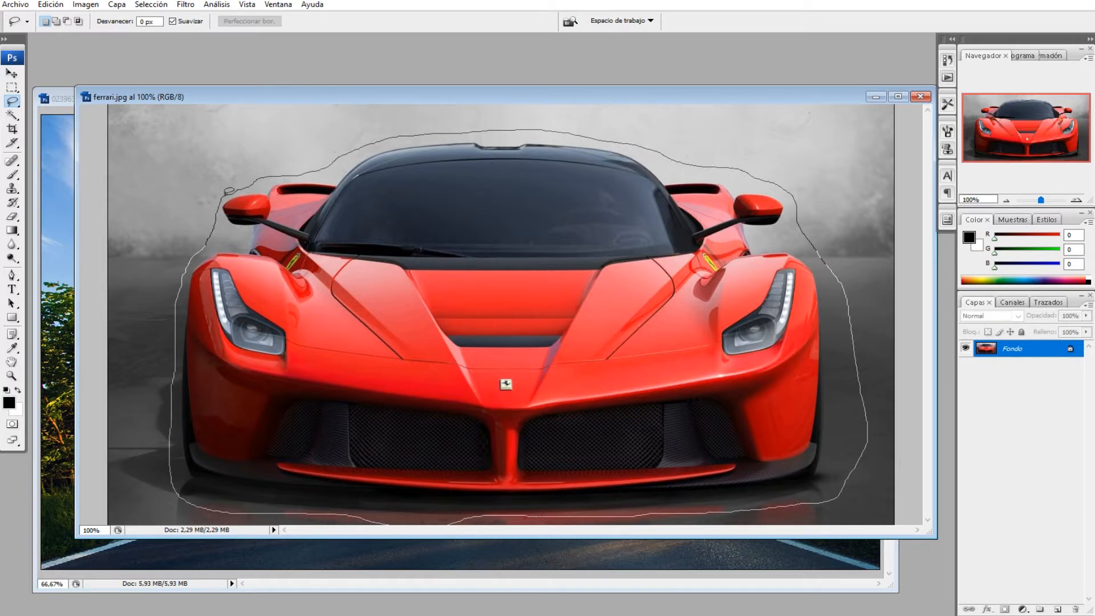
pyautogui.moveTo(228, 192); pyautogui.dragTo(227, 192)
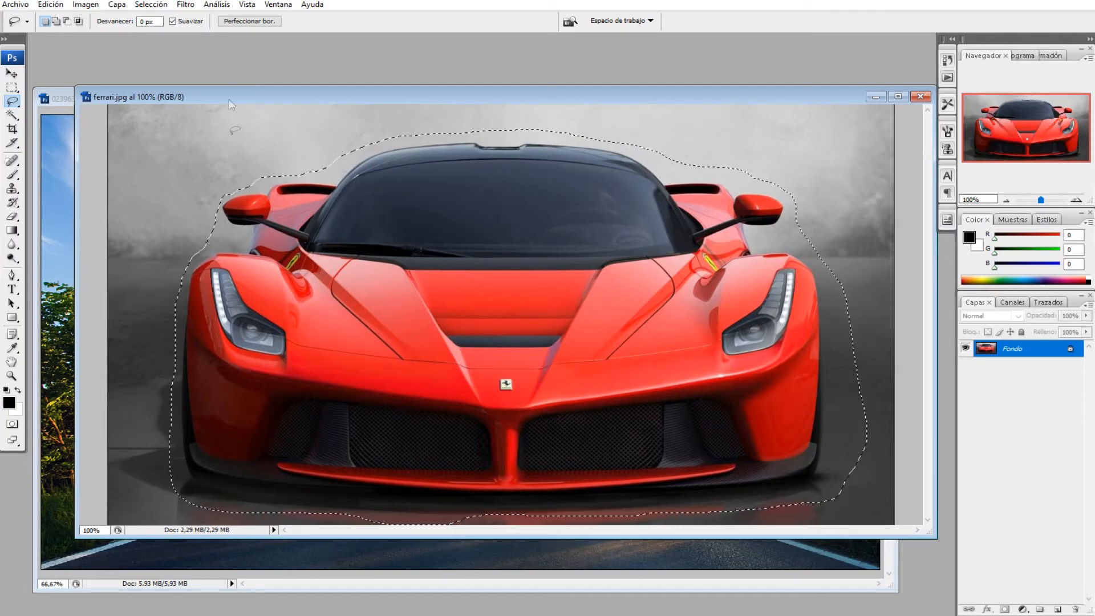
# Step: Move the lasso-selected car into the road photo as a new layer and position it on the road
pyautogui.moveTo(278, 100); pyautogui.dragTo(498, 95)
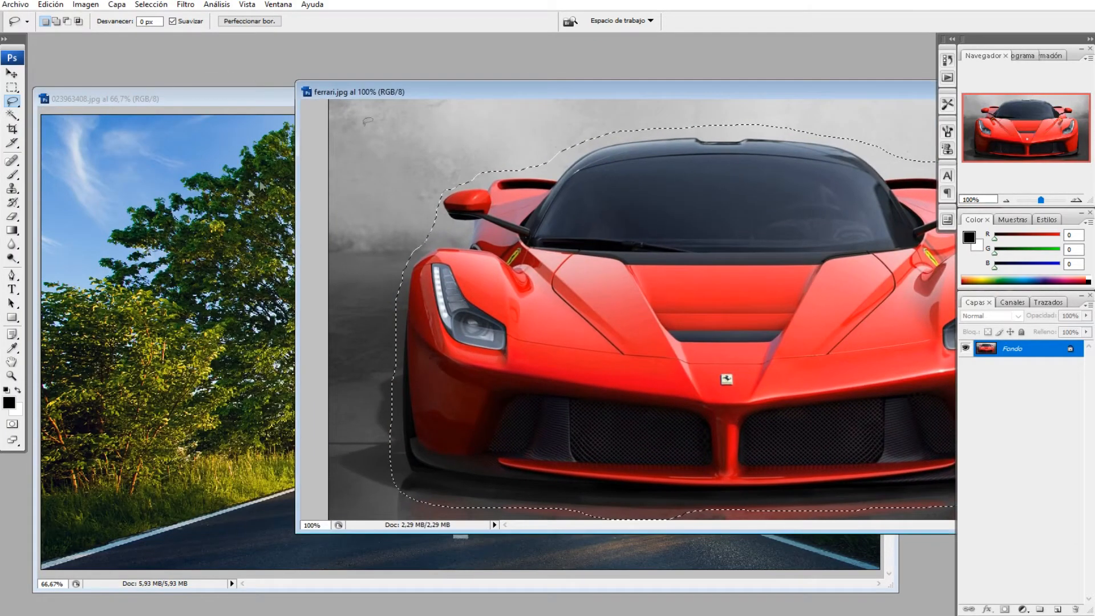
pyautogui.click(11, 75)
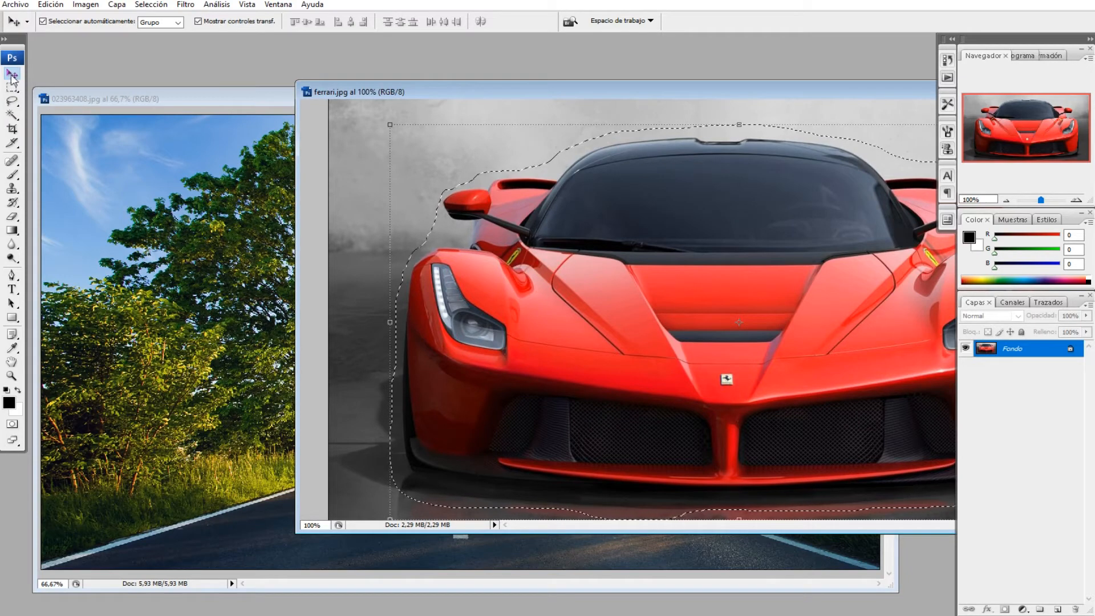
pyautogui.click(12, 103)
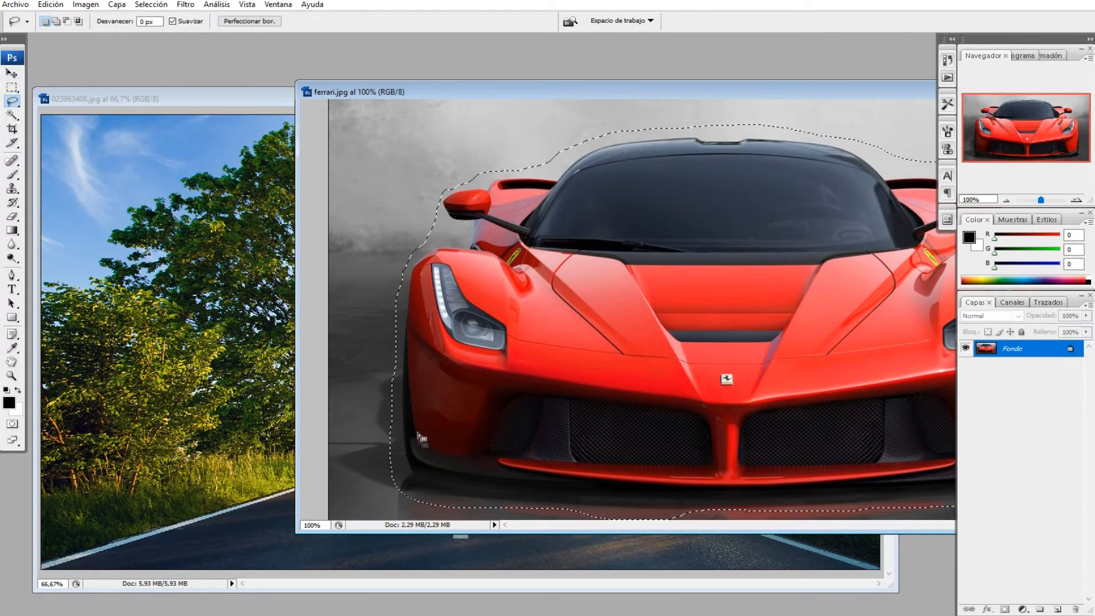
pyautogui.click(10, 75)
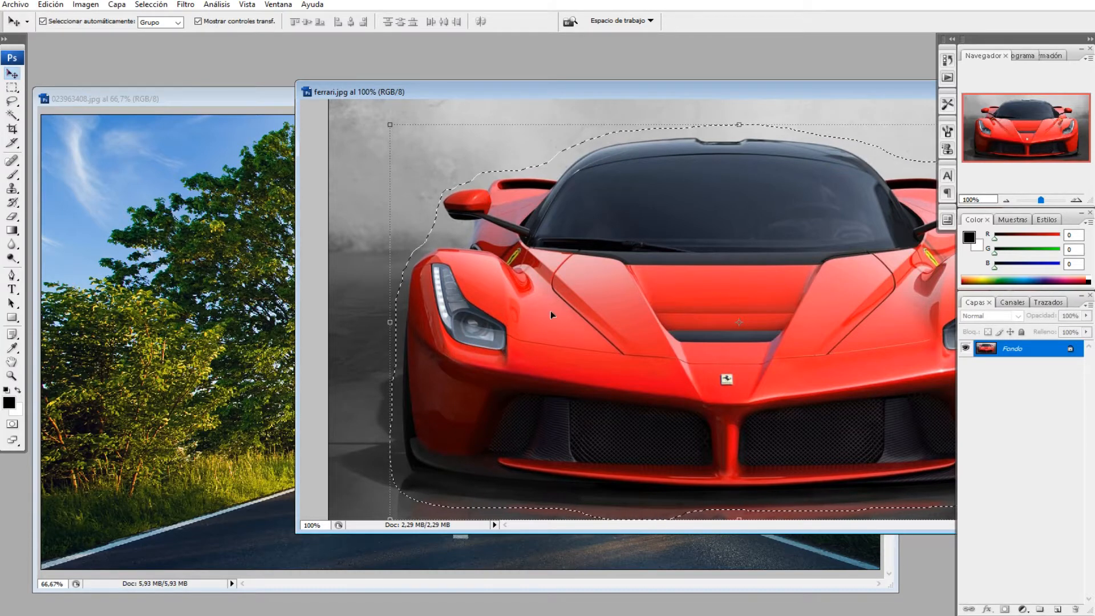
pyautogui.moveTo(550, 312); pyautogui.dragTo(247, 366)
pyautogui.moveTo(446, 341); pyautogui.dragTo(528, 406)
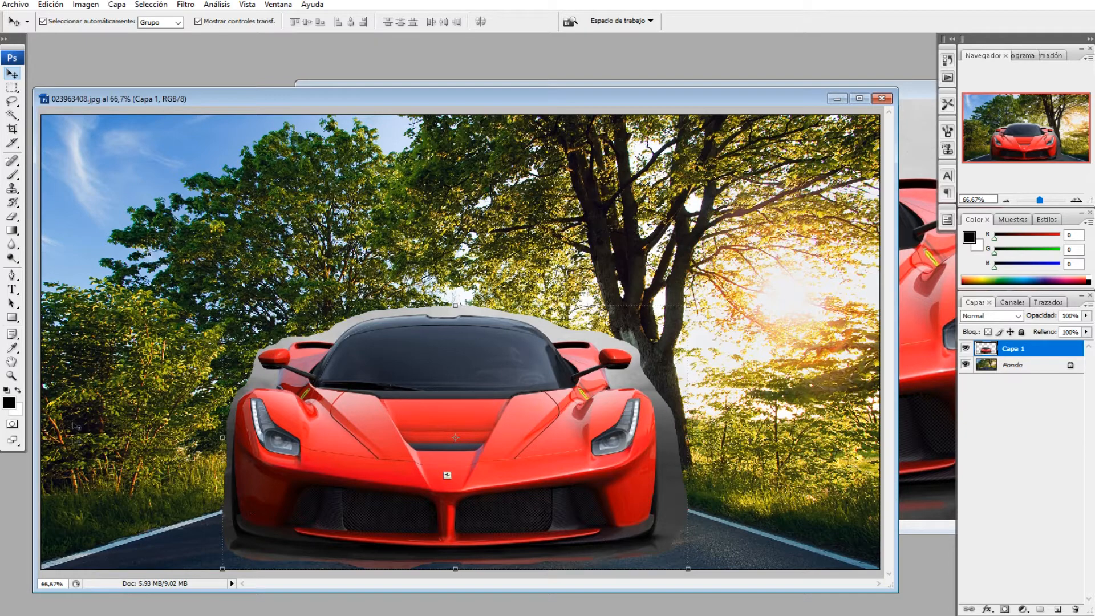
# Step: Set the Eraser to a 40 px brush with lowered hardness and erase the gray background just above the roof
pyautogui.click(11, 219)
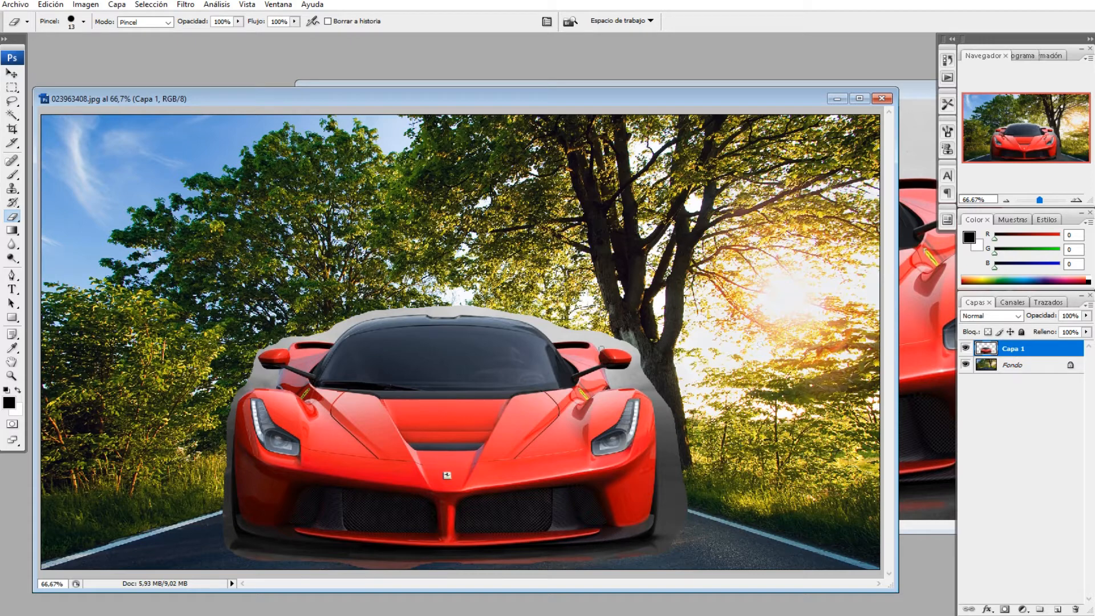
pyautogui.click(1078, 200)
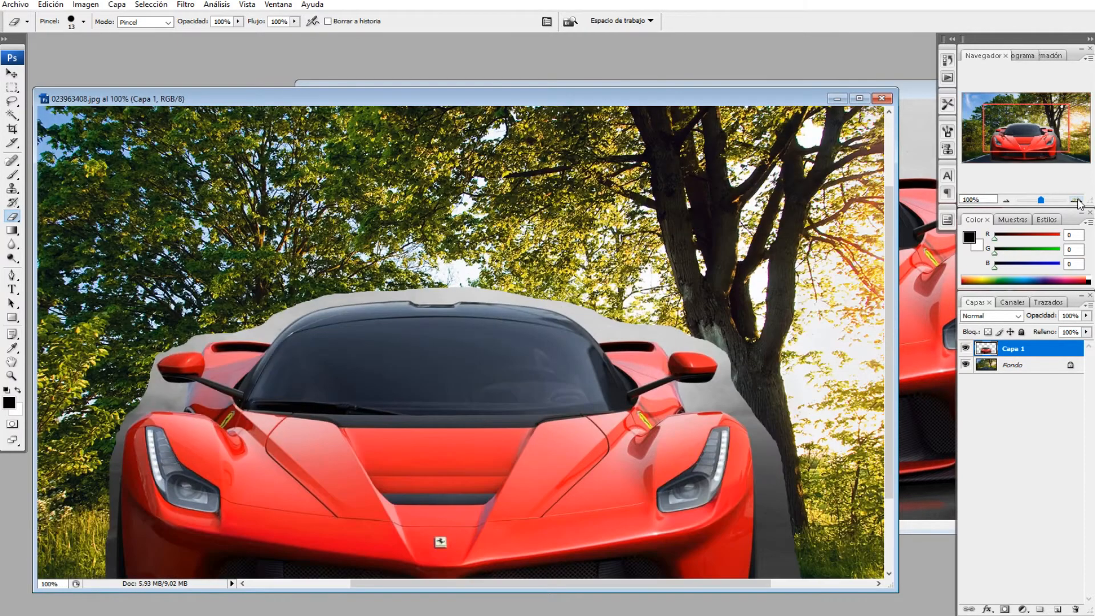
pyautogui.click(1077, 201)
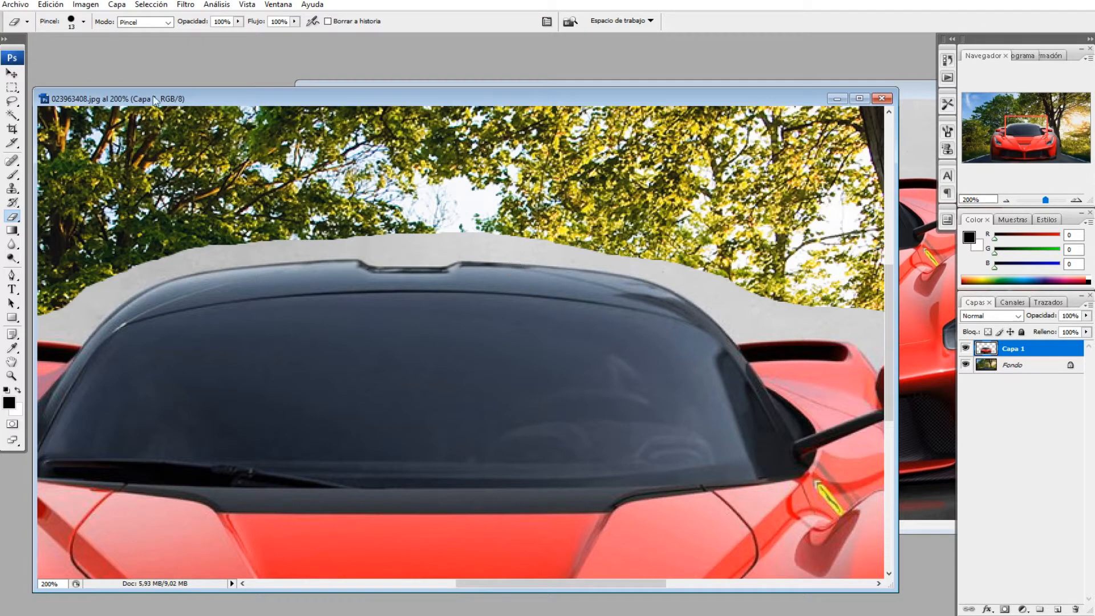
pyautogui.click(84, 22)
pyautogui.moveTo(23, 56); pyautogui.dragTo(40, 55)
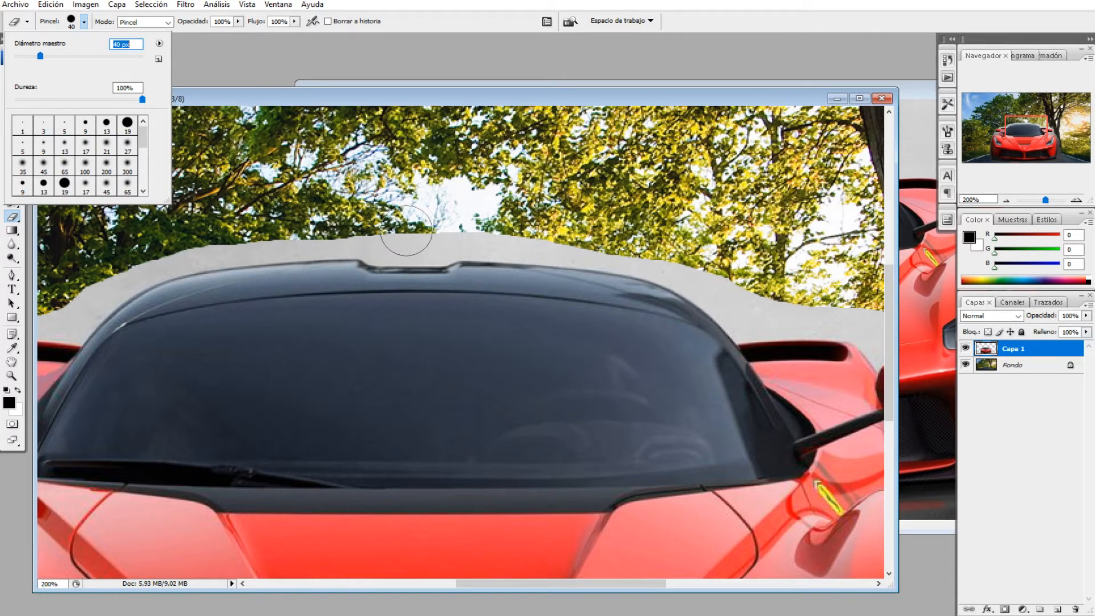
pyautogui.click(63, 101)
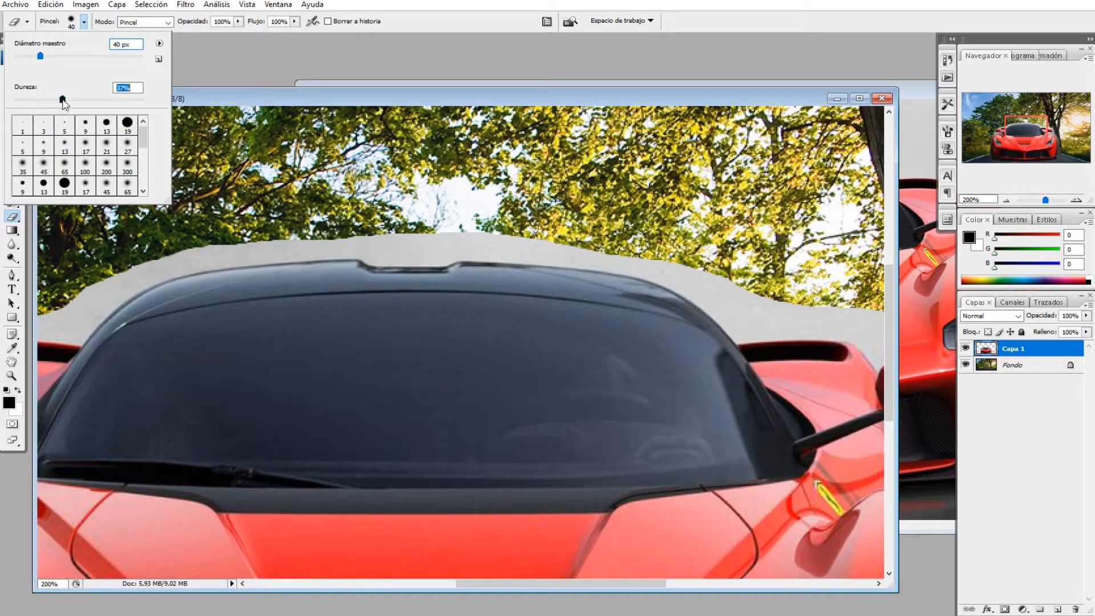
pyautogui.click(398, 231)
pyautogui.moveTo(398, 231); pyautogui.dragTo(412, 244)
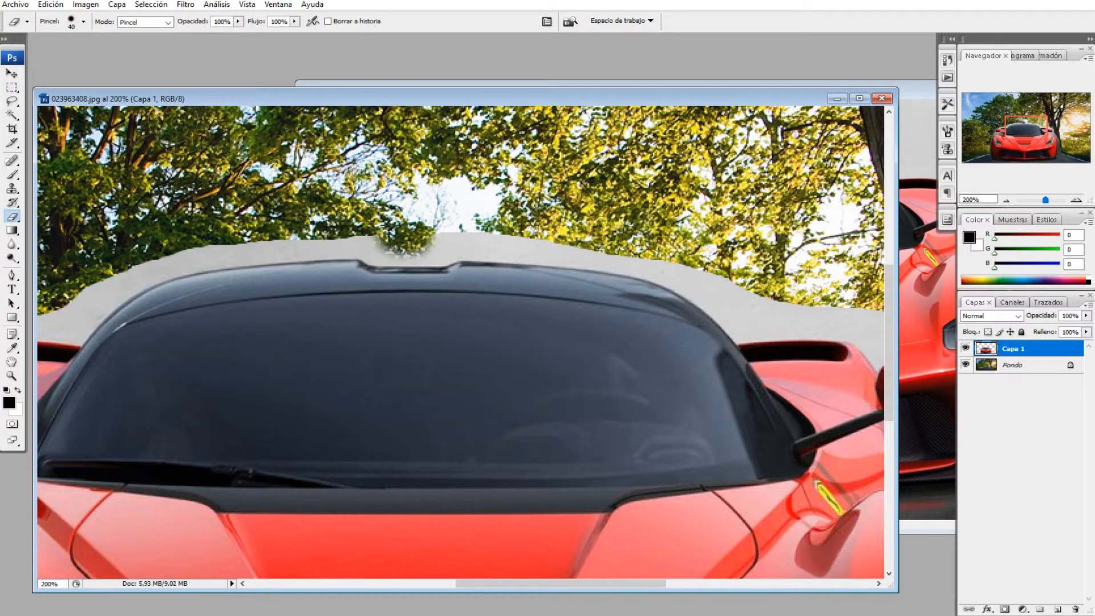
# Step: Erase the leftover gray band along the left half of the car's roofline
pyautogui.click(84, 22)
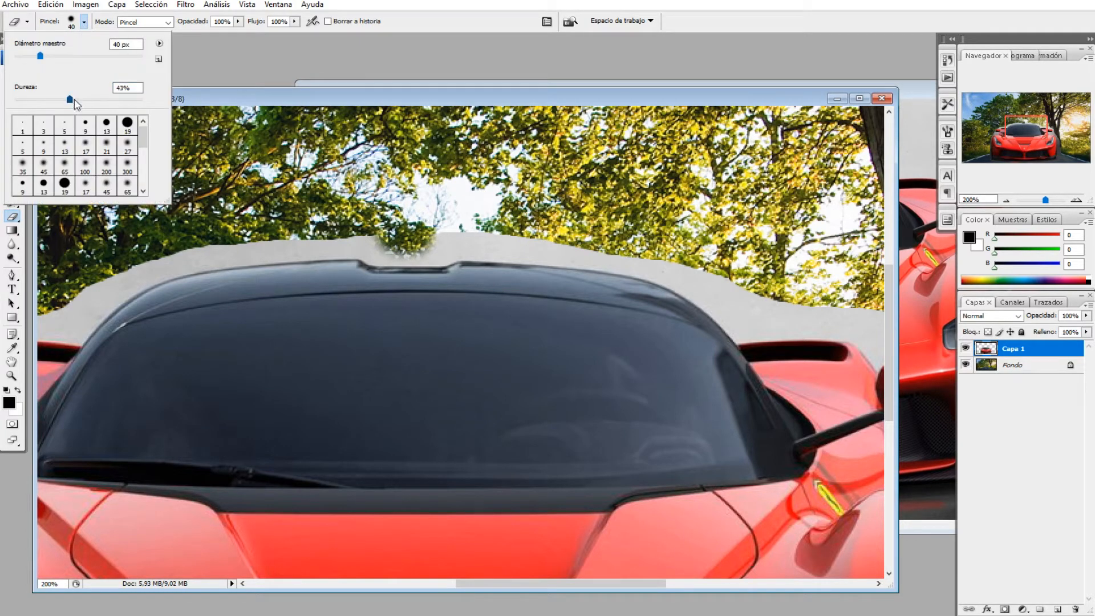
pyautogui.click(417, 233)
pyautogui.moveTo(417, 233)
pyautogui.mouseDown()
pyautogui.moveTo(490, 240)
pyautogui.moveTo(311, 244)
pyautogui.moveTo(517, 240)
pyautogui.moveTo(507, 242)
pyautogui.moveTo(596, 257)
pyautogui.mouseUp()
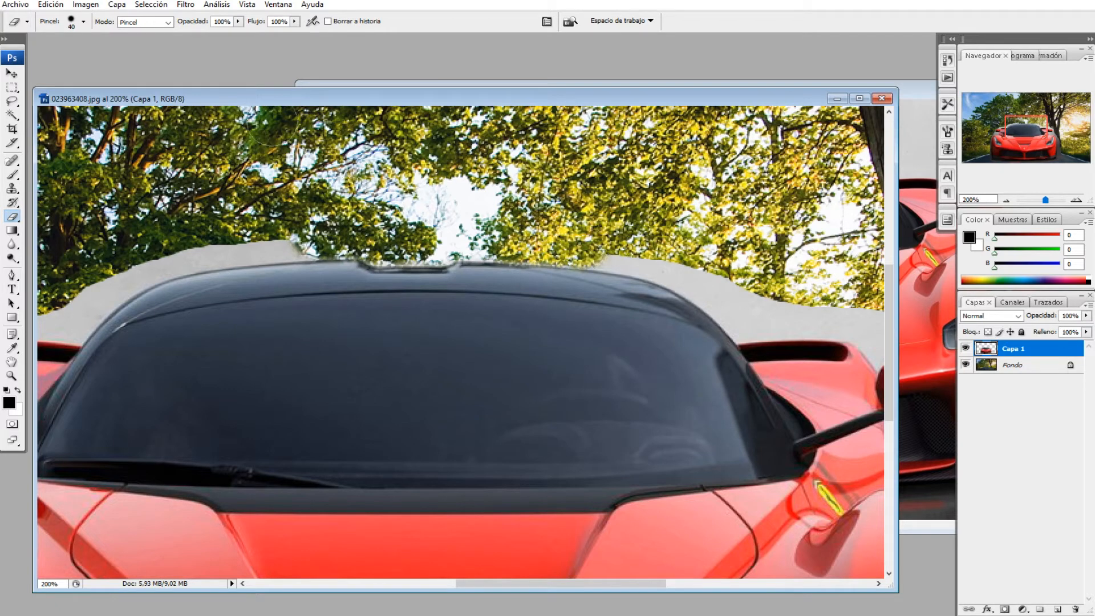
# Step: Raise the eraser hardness and erase the gray band along the right half of the roofline
pyautogui.click(84, 22)
pyautogui.click(124, 100)
pyautogui.press('Return')
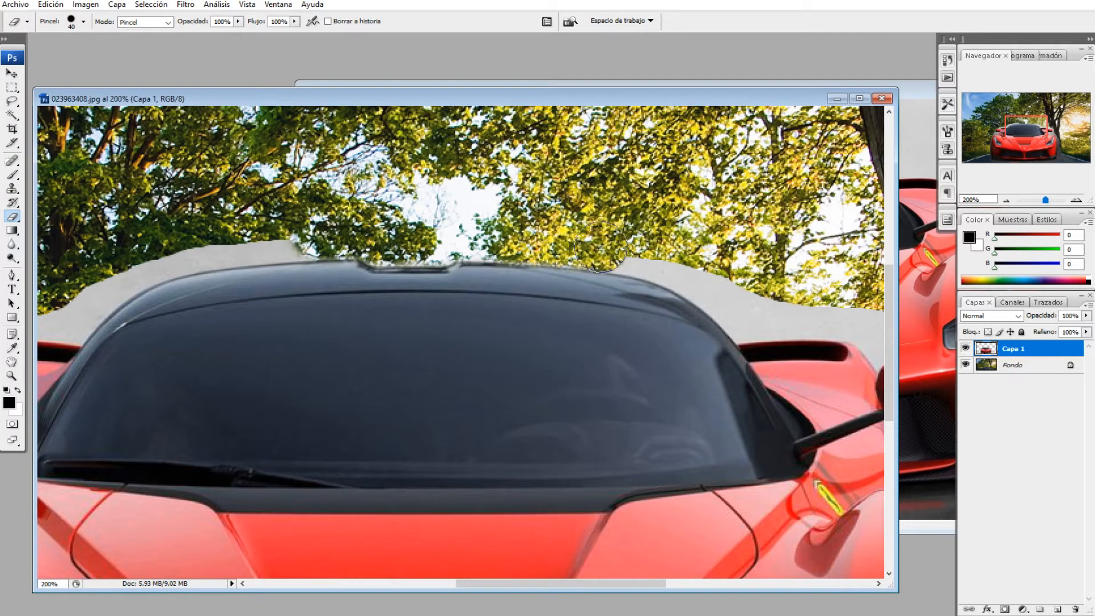
pyautogui.moveTo(621, 262)
pyautogui.mouseDown()
pyautogui.moveTo(686, 261)
pyautogui.moveTo(669, 260)
pyautogui.moveTo(712, 278)
pyautogui.moveTo(669, 273)
pyautogui.moveTo(668, 288)
pyautogui.moveTo(677, 273)
pyautogui.moveTo(739, 298)
pyautogui.moveTo(751, 319)
pyautogui.moveTo(820, 312)
pyautogui.mouseUp()
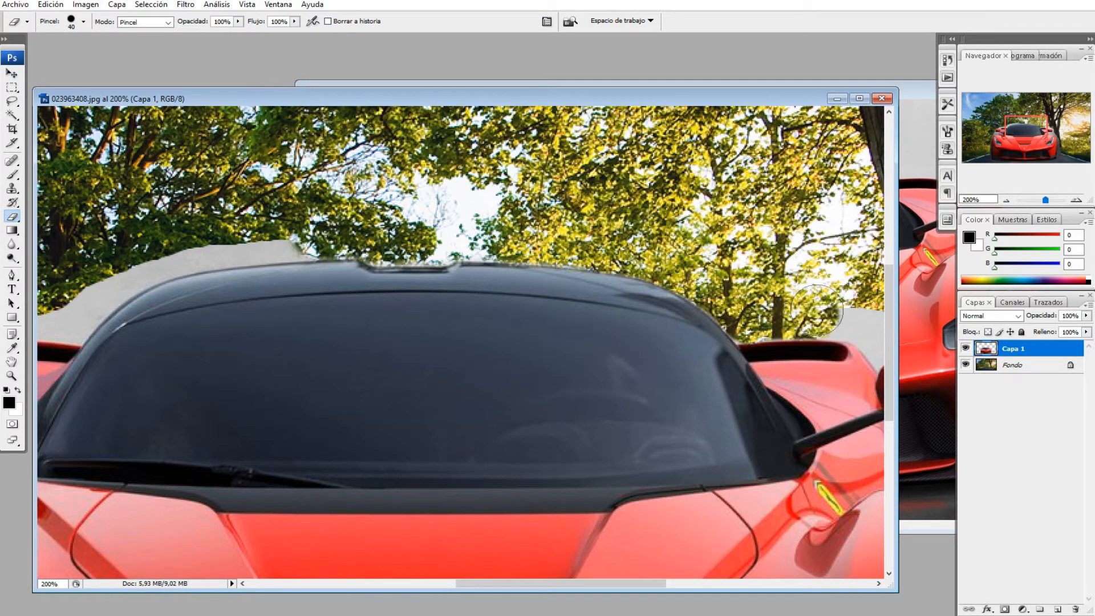
# Step: Erase the gray background around the car's right side window and mirror
pyautogui.moveTo(562, 584); pyautogui.dragTo(635, 584)
pyautogui.moveTo(535, 345)
pyautogui.mouseDown()
pyautogui.moveTo(520, 313)
pyautogui.moveTo(555, 311)
pyautogui.moveTo(531, 308)
pyautogui.moveTo(588, 338)
pyautogui.moveTo(668, 341)
pyautogui.moveTo(689, 356)
pyautogui.moveTo(662, 347)
pyautogui.moveTo(719, 382)
pyautogui.mouseUp()
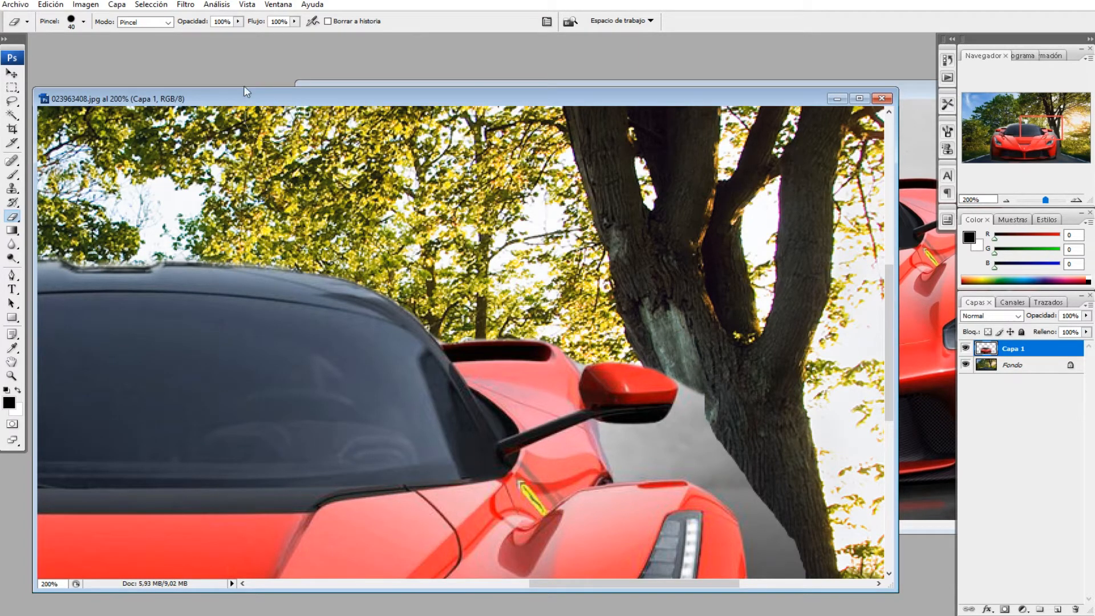
# Step: Lower the eraser hardness and erase the gray patch covering the tree trunk beside the mirror
pyautogui.click(84, 22)
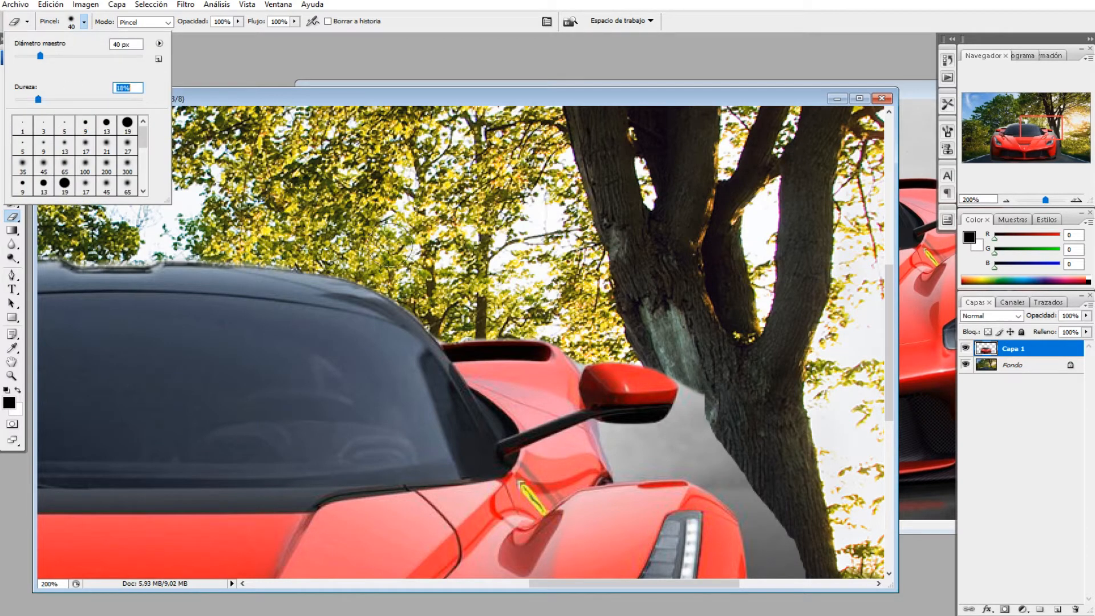
pyautogui.moveTo(711, 445)
pyautogui.mouseDown()
pyautogui.moveTo(699, 417)
pyautogui.moveTo(703, 378)
pyautogui.mouseUp()
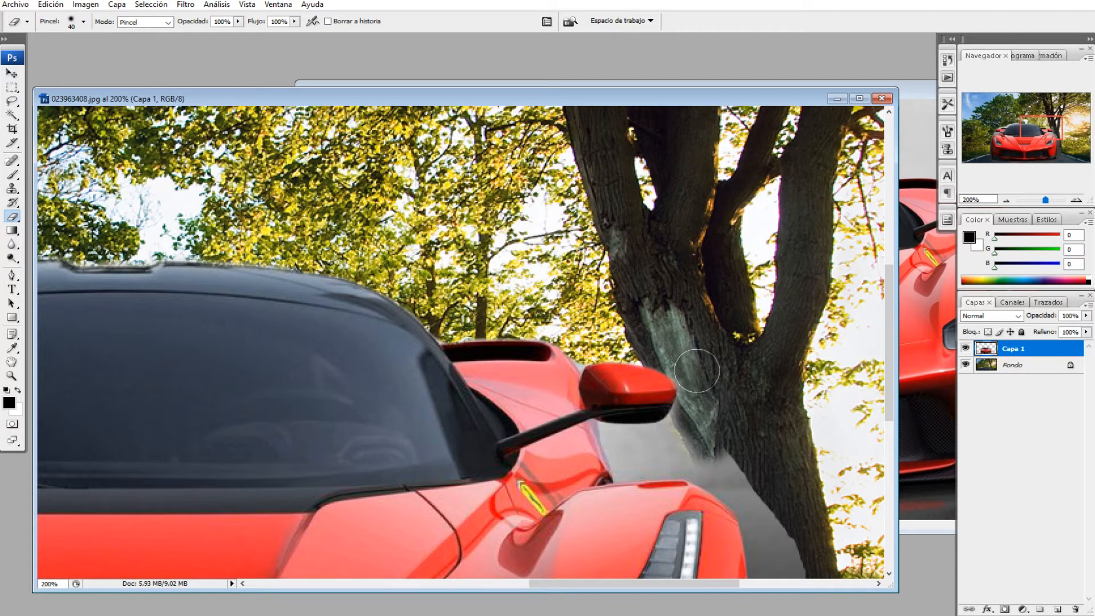
pyautogui.moveTo(695, 379)
pyautogui.mouseDown()
pyautogui.moveTo(701, 412)
pyautogui.moveTo(684, 356)
pyautogui.moveTo(729, 359)
pyautogui.moveTo(728, 371)
pyautogui.moveTo(659, 333)
pyautogui.moveTo(634, 340)
pyautogui.mouseUp()
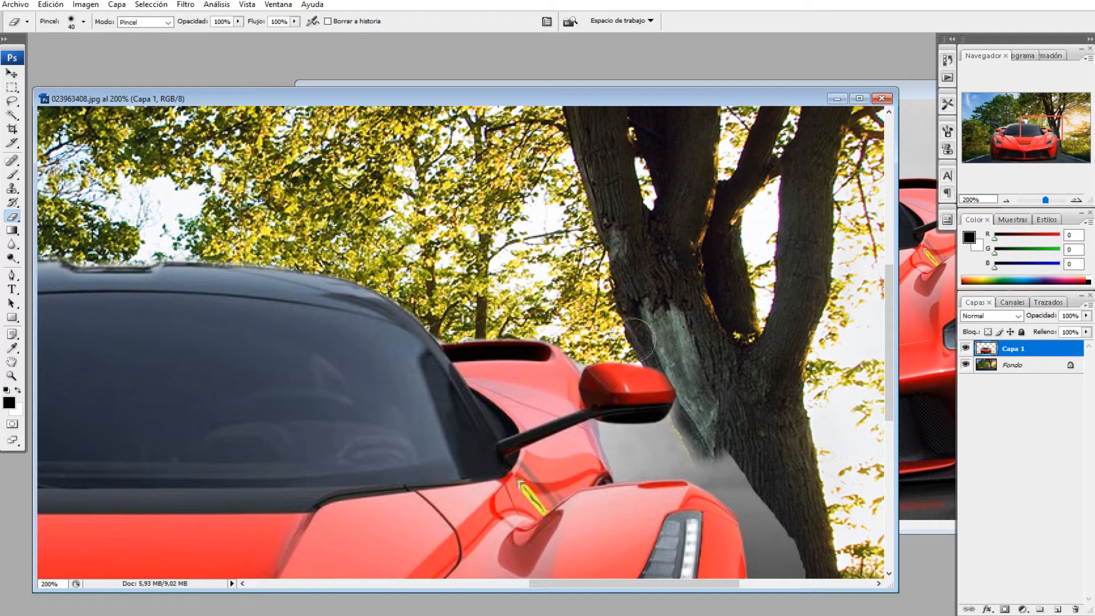
pyautogui.moveTo(703, 437)
pyautogui.mouseDown()
pyautogui.moveTo(683, 443)
pyautogui.moveTo(696, 457)
pyautogui.moveTo(687, 461)
pyautogui.moveTo(722, 469)
pyautogui.moveTo(704, 464)
pyautogui.mouseUp()
# Step: Raise the eraser hardness and erase the gray background along the car's right flank next to the tree
pyautogui.moveTo(890, 418); pyautogui.dragTo(890, 459)
pyautogui.click(85, 21)
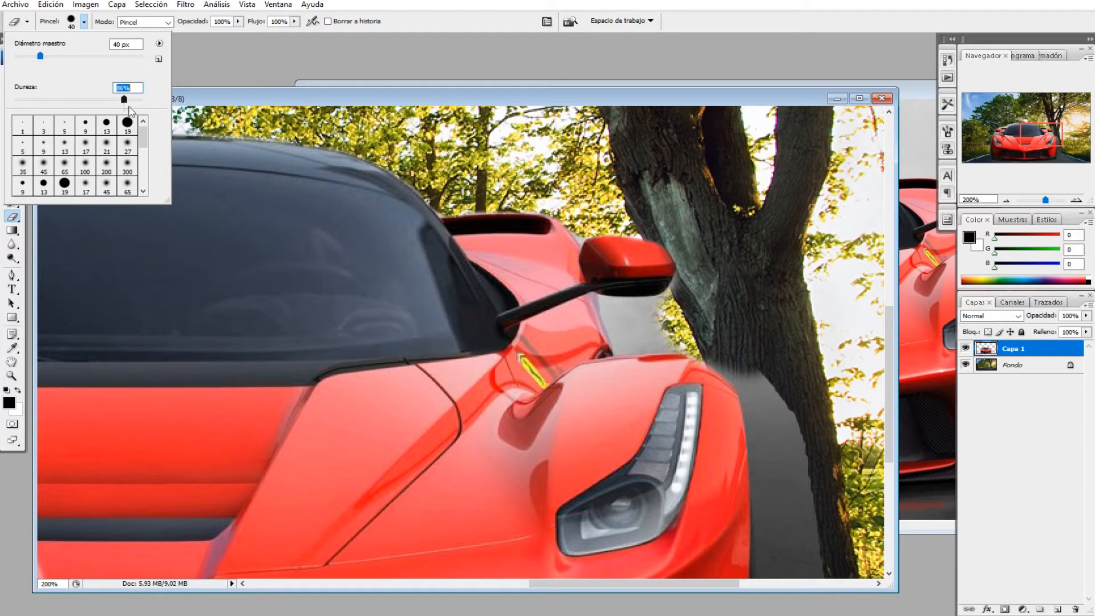
pyautogui.moveTo(732, 347)
pyautogui.mouseDown()
pyautogui.moveTo(720, 344)
pyautogui.moveTo(774, 387)
pyautogui.moveTo(758, 373)
pyautogui.moveTo(780, 494)
pyautogui.moveTo(791, 508)
pyautogui.moveTo(795, 459)
pyautogui.moveTo(818, 534)
pyautogui.mouseUp()
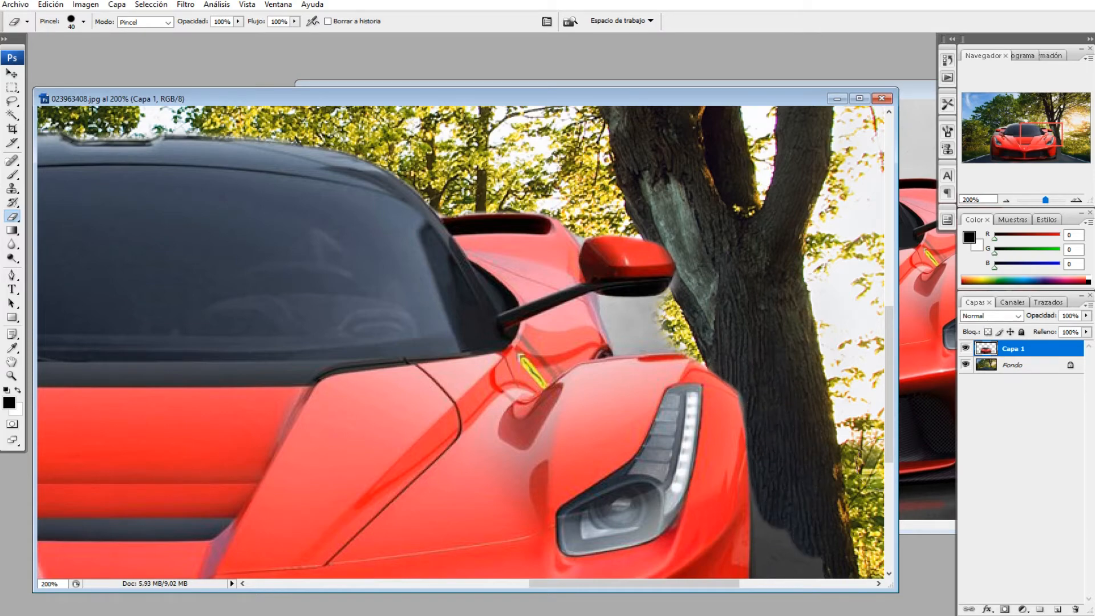
# Step: Erase the gray background beside the right headlight down toward the grass
pyautogui.scroll(-5, 813, 390)
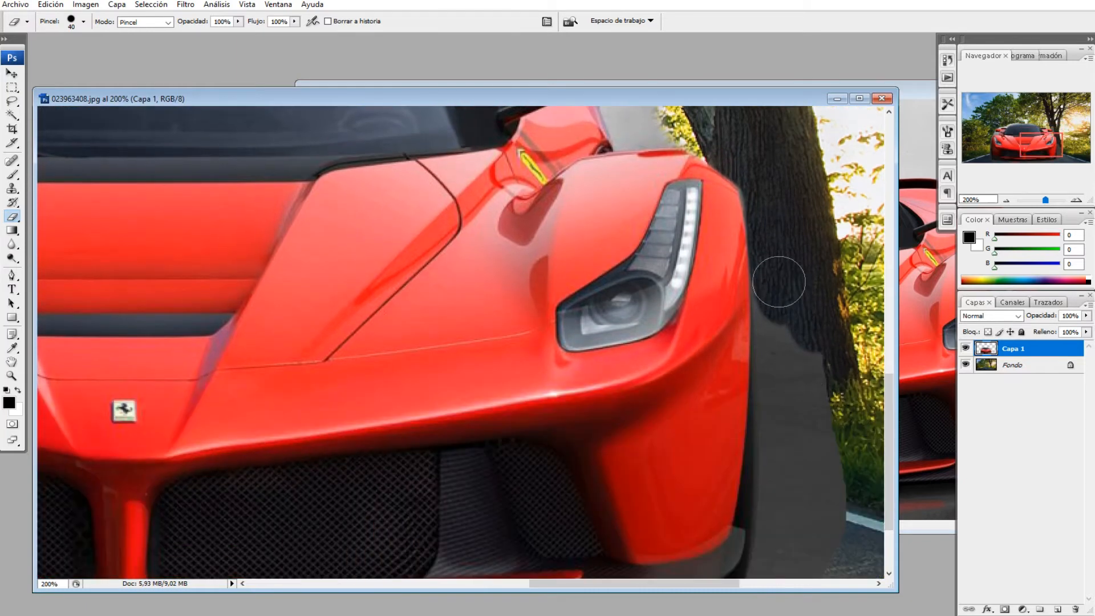
pyautogui.moveTo(777, 301); pyautogui.dragTo(780, 330)
pyautogui.moveTo(775, 289)
pyautogui.mouseDown()
pyautogui.moveTo(779, 422)
pyautogui.moveTo(802, 429)
pyautogui.moveTo(822, 396)
pyautogui.moveTo(812, 352)
pyautogui.moveTo(830, 461)
pyautogui.mouseUp()
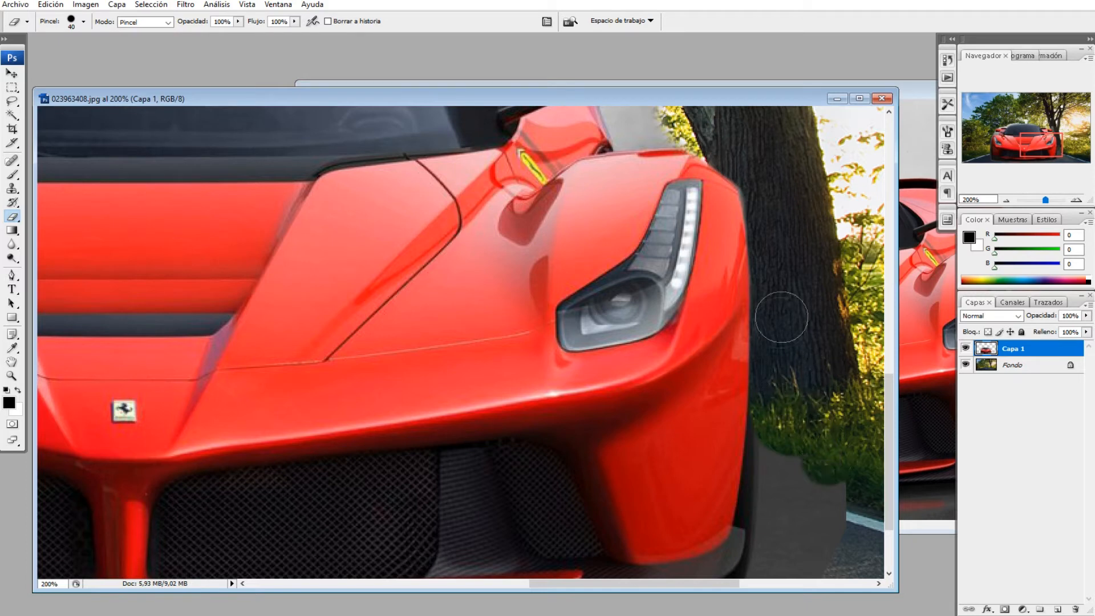
pyautogui.moveTo(782, 317)
pyautogui.mouseDown()
pyautogui.moveTo(780, 401)
pyautogui.moveTo(801, 443)
pyautogui.moveTo(769, 412)
pyautogui.mouseUp()
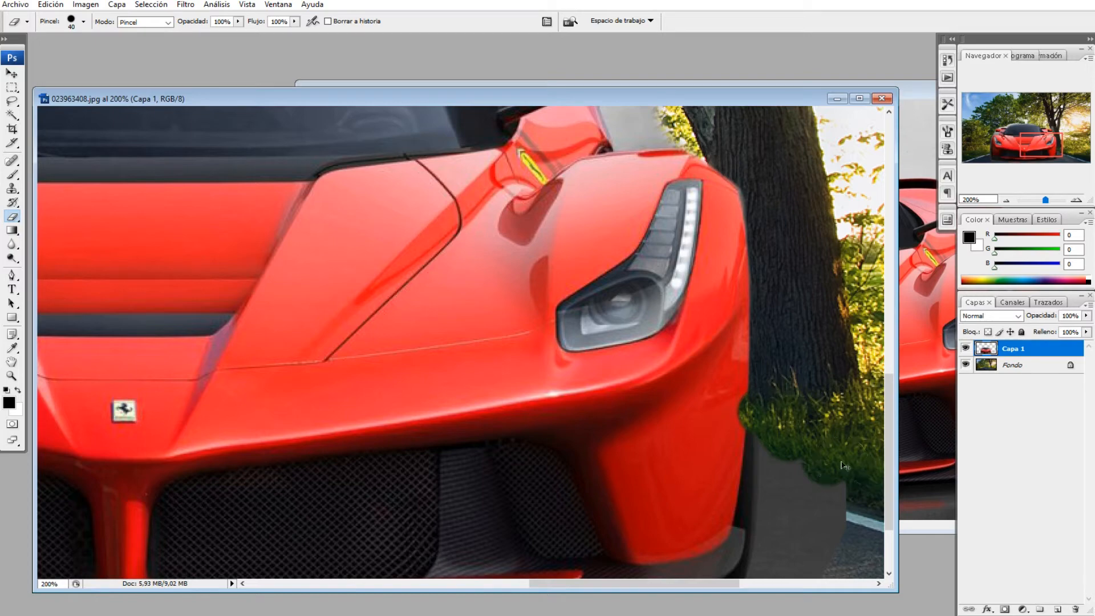
# Step: Undo the last two eraser strokes beside the right headlight
pyautogui.hotkey('ctrl', 'z')
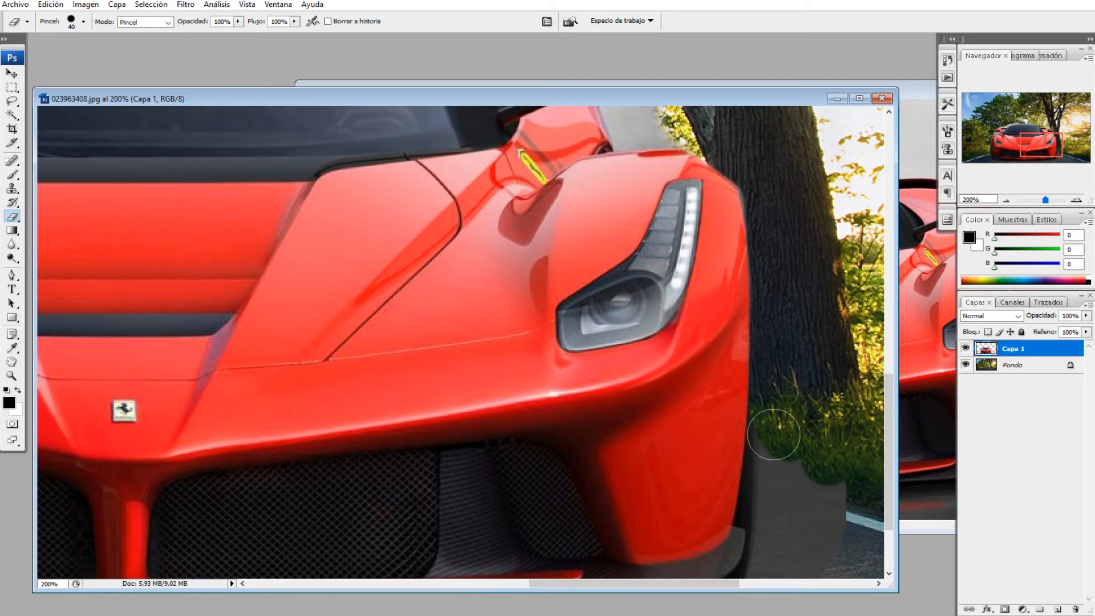
pyautogui.scroll(-3, 788, 434)
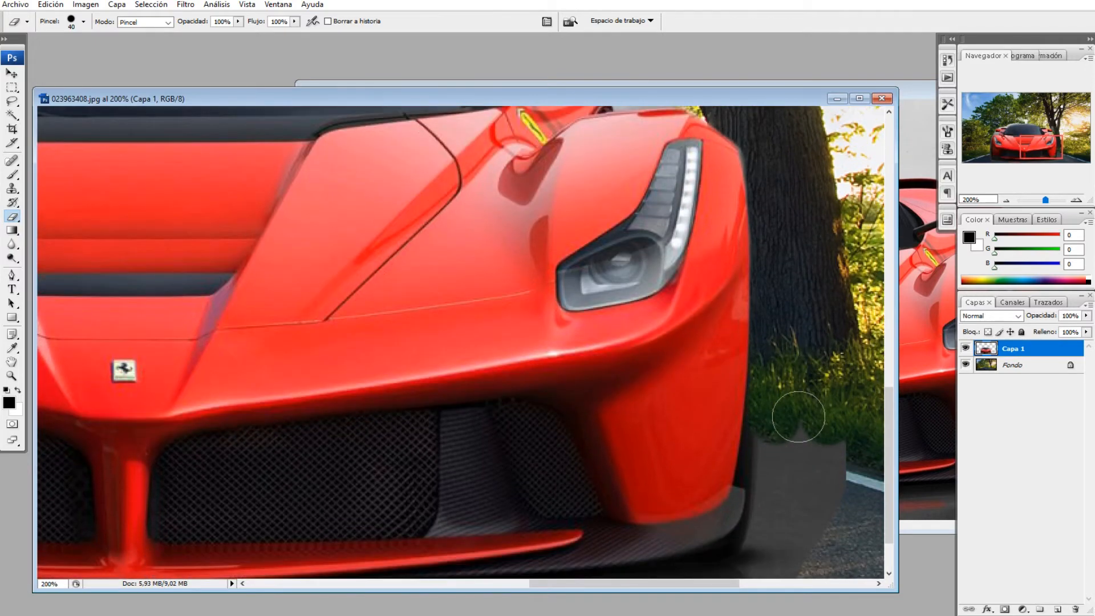
pyautogui.hotkey('ctrl', 'z')
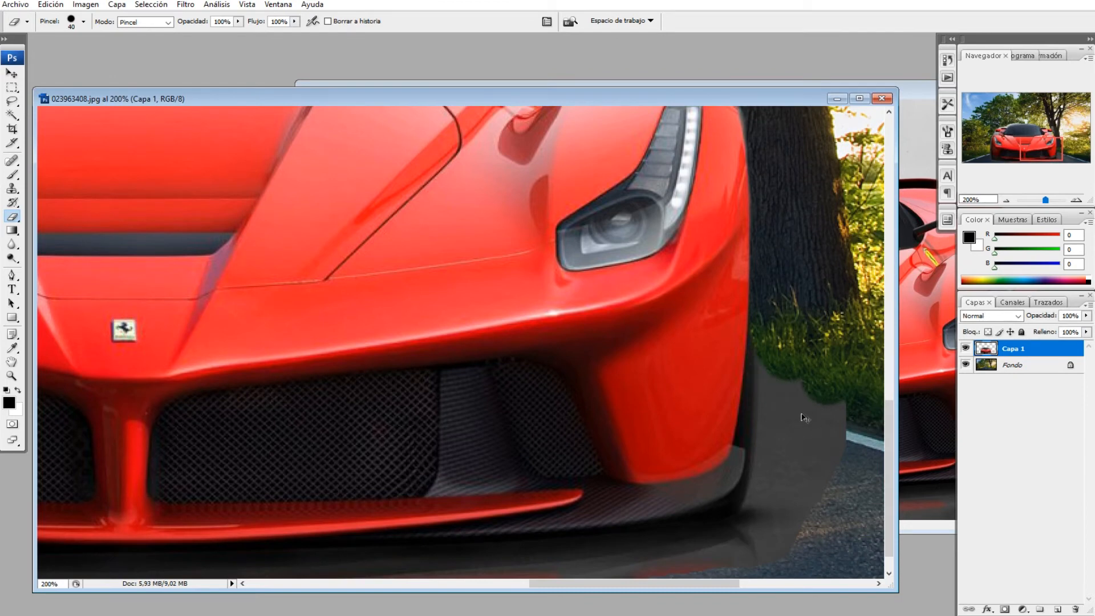
# Step: Erase the remaining gray beside the right headlight and along the underside of the front bumper
pyautogui.moveTo(783, 359)
pyautogui.mouseDown()
pyautogui.moveTo(779, 494)
pyautogui.moveTo(779, 472)
pyautogui.moveTo(755, 544)
pyautogui.moveTo(782, 542)
pyautogui.moveTo(838, 407)
pyautogui.moveTo(826, 469)
pyautogui.moveTo(809, 449)
pyautogui.moveTo(789, 493)
pyautogui.mouseUp()
pyautogui.moveTo(755, 556); pyautogui.dragTo(359, 567)
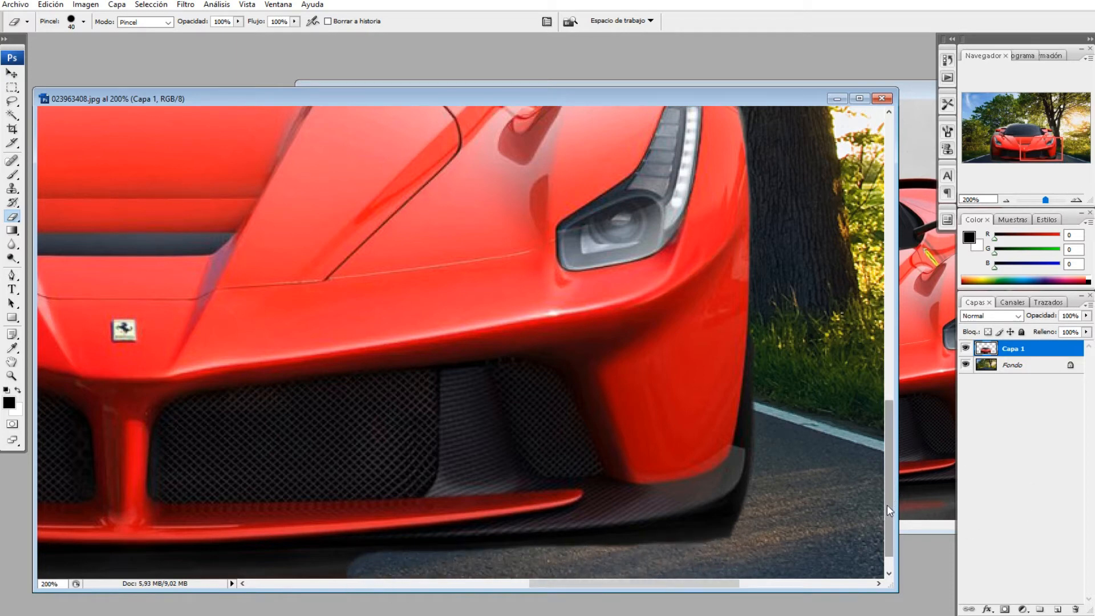
# Step: Erase the gray strip beneath the front bumper and up around the car's left front corner
pyautogui.scroll(-1, 888, 505)
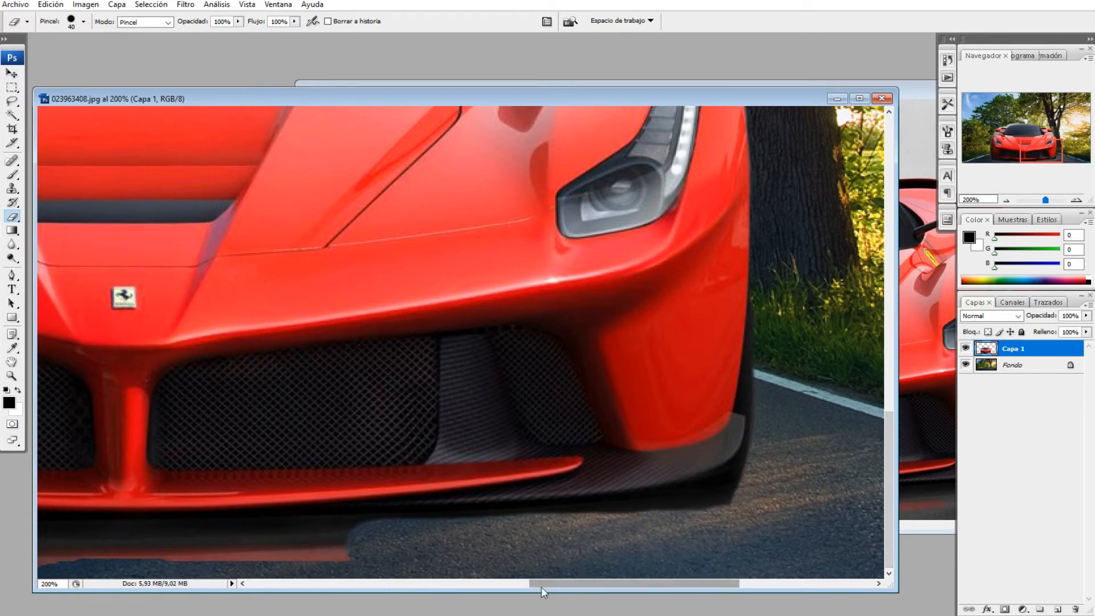
pyautogui.moveTo(551, 584); pyautogui.dragTo(487, 595)
pyautogui.moveTo(628, 549); pyautogui.dragTo(153, 558)
pyautogui.moveTo(491, 591); pyautogui.dragTo(423, 584)
pyautogui.moveTo(523, 561)
pyautogui.mouseDown()
pyautogui.moveTo(416, 562)
pyautogui.moveTo(468, 562)
pyautogui.mouseUp()
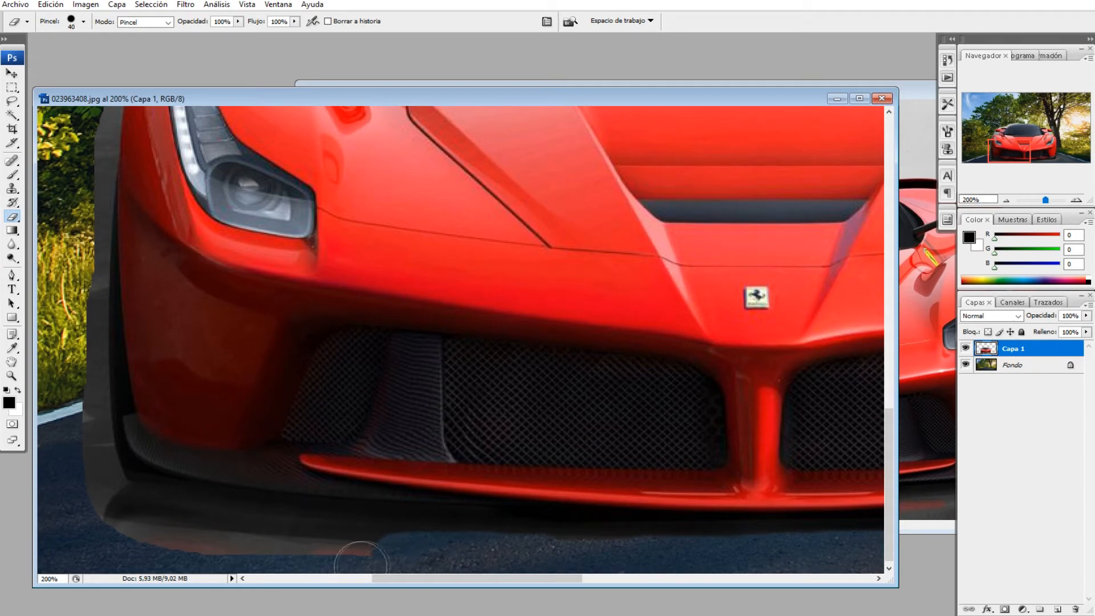
pyautogui.moveTo(393, 559)
pyautogui.mouseDown()
pyautogui.moveTo(151, 533)
pyautogui.moveTo(86, 490)
pyautogui.moveTo(97, 494)
pyautogui.moveTo(84, 451)
pyautogui.moveTo(90, 460)
pyautogui.moveTo(83, 284)
pyautogui.mouseUp()
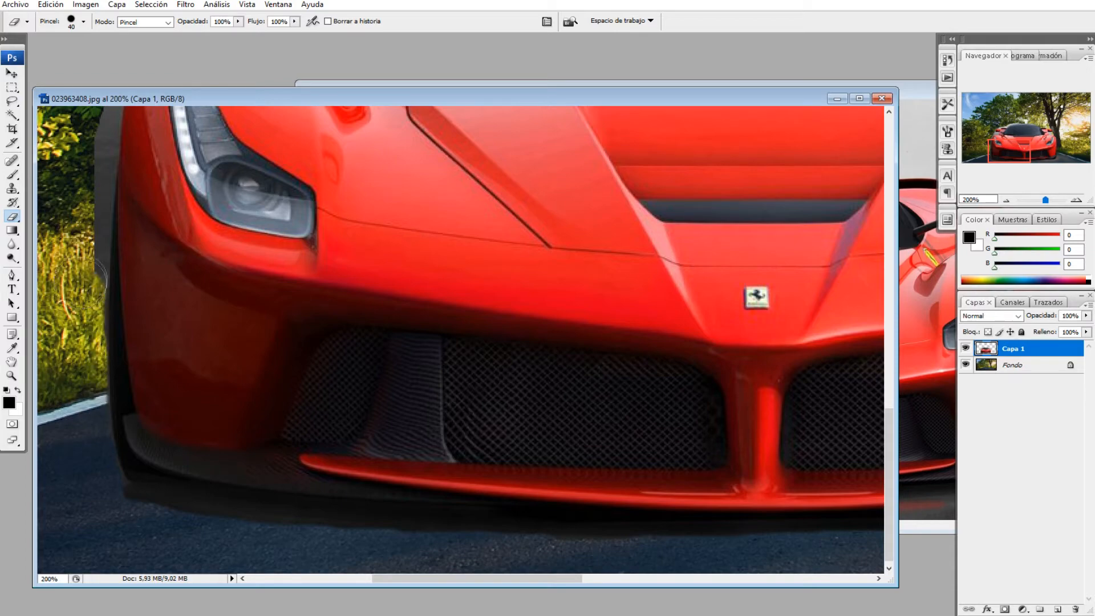
# Step: Erase the gray background along the car's left flank up toward the left mirror
pyautogui.scroll(5, 77, 336)
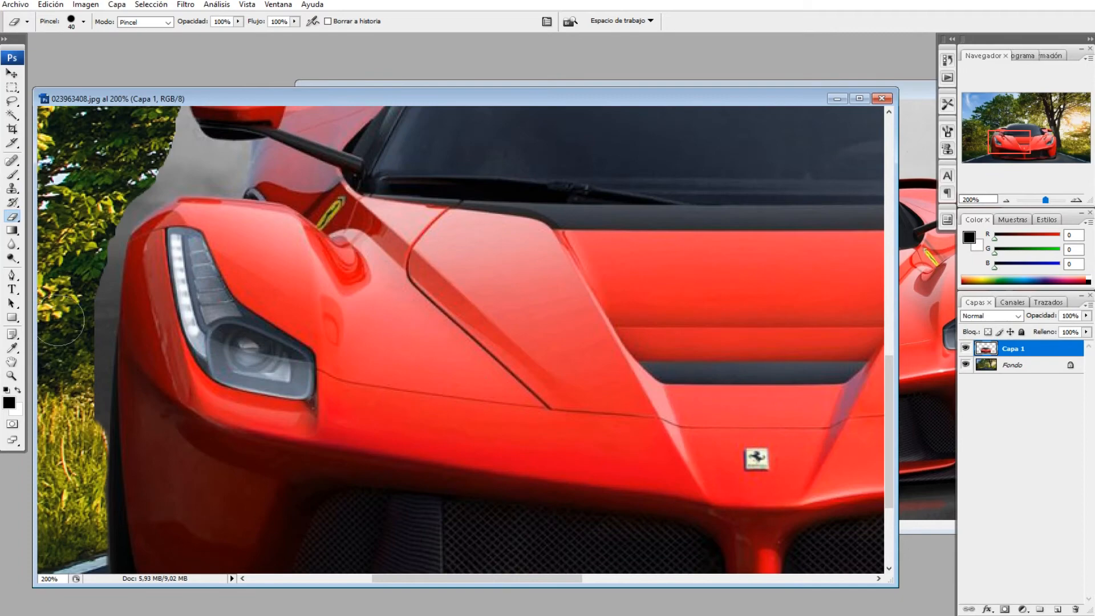
pyautogui.scroll(1, 61, 325)
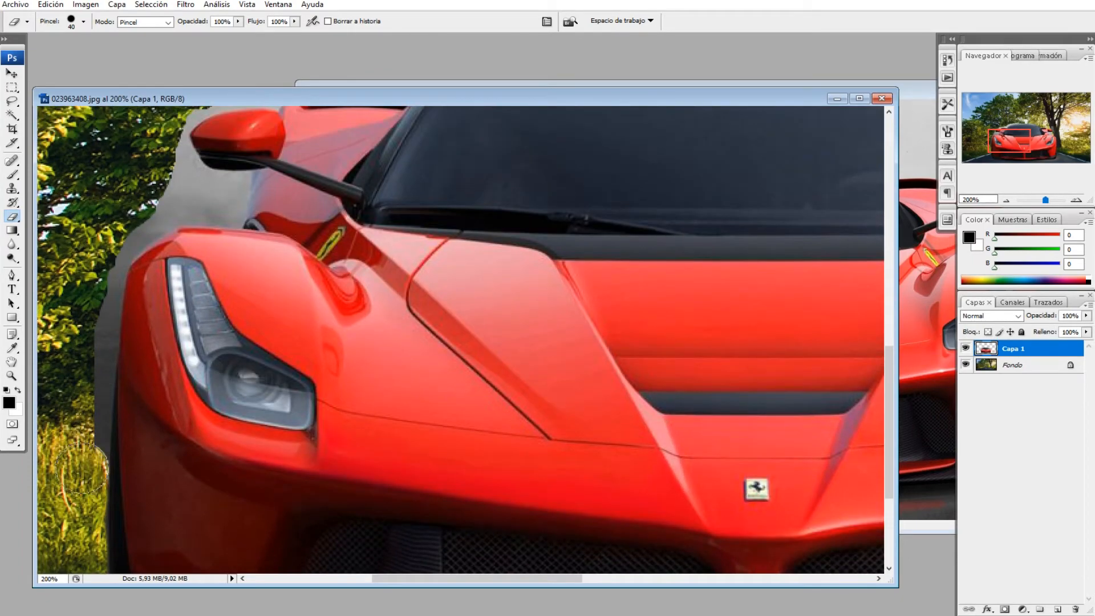
pyautogui.moveTo(90, 436)
pyautogui.mouseDown()
pyautogui.moveTo(101, 279)
pyautogui.moveTo(122, 229)
pyautogui.moveTo(121, 240)
pyautogui.moveTo(163, 216)
pyautogui.moveTo(127, 239)
pyautogui.moveTo(145, 206)
pyautogui.mouseUp()
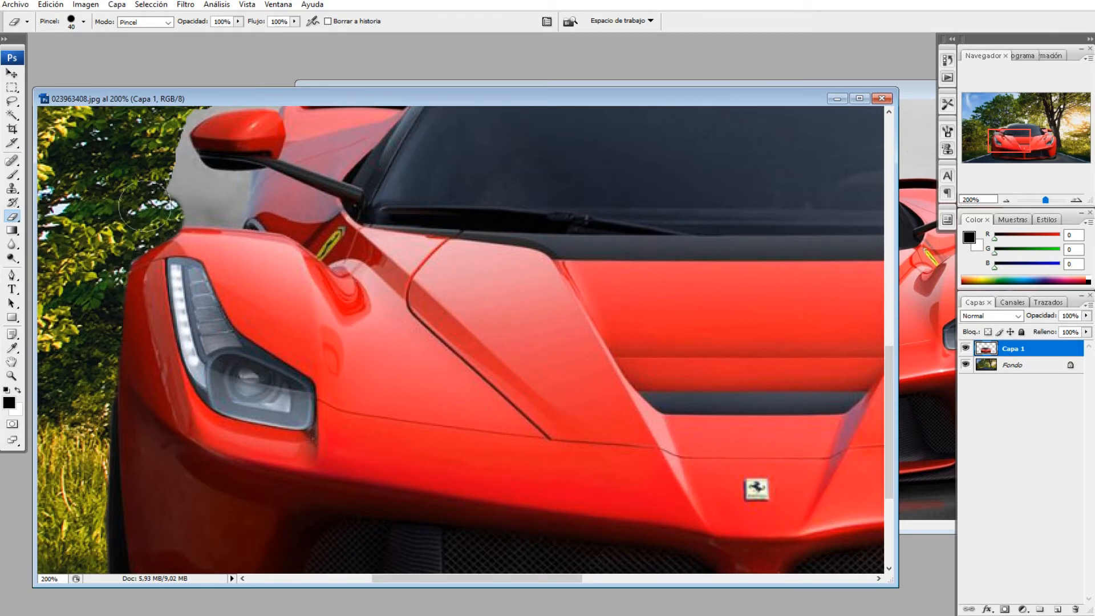
pyautogui.scroll(1, 144, 207)
pyautogui.moveTo(151, 246)
pyautogui.mouseDown()
pyautogui.moveTo(172, 214)
pyautogui.moveTo(168, 149)
pyautogui.mouseUp()
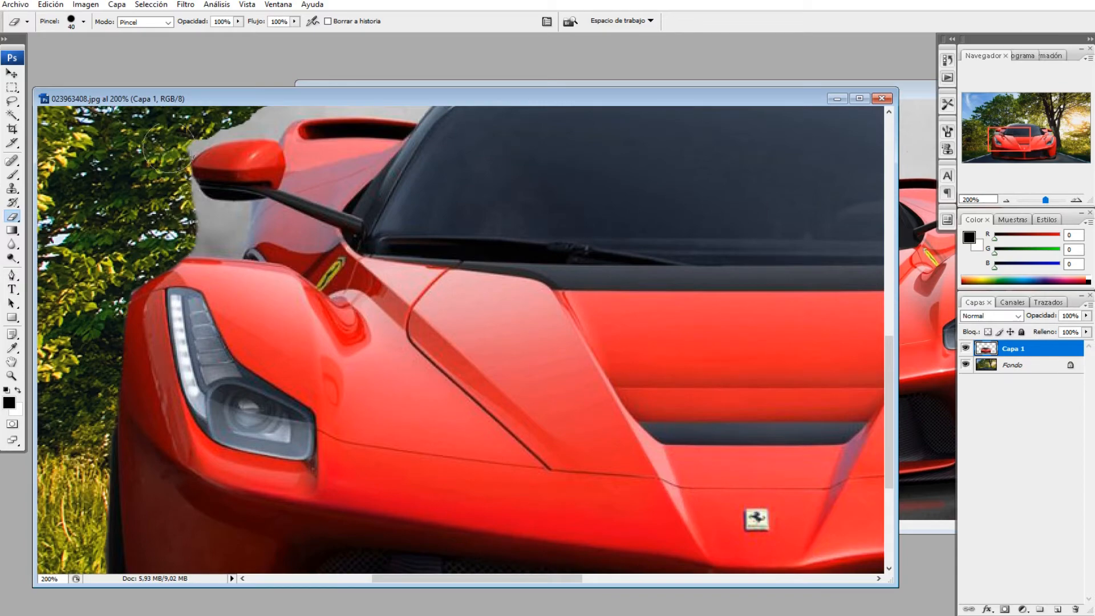
pyautogui.scroll(5, 169, 148)
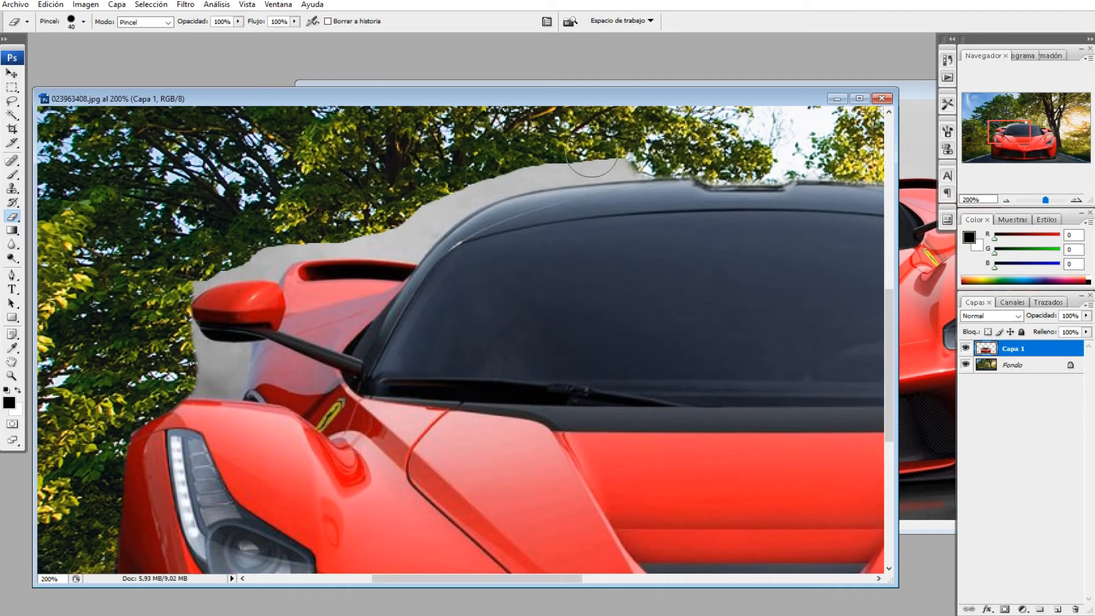
pyautogui.moveTo(592, 161)
pyautogui.mouseDown()
pyautogui.moveTo(651, 152)
pyautogui.moveTo(526, 164)
pyautogui.moveTo(435, 205)
pyautogui.moveTo(521, 171)
pyautogui.moveTo(475, 173)
pyautogui.moveTo(391, 232)
pyautogui.moveTo(409, 225)
pyautogui.moveTo(406, 236)
pyautogui.moveTo(337, 249)
pyautogui.moveTo(284, 241)
pyautogui.moveTo(178, 273)
pyautogui.moveTo(159, 303)
pyautogui.moveTo(180, 276)
pyautogui.moveTo(164, 299)
pyautogui.moveTo(184, 359)
pyautogui.moveTo(184, 274)
pyautogui.mouseUp()
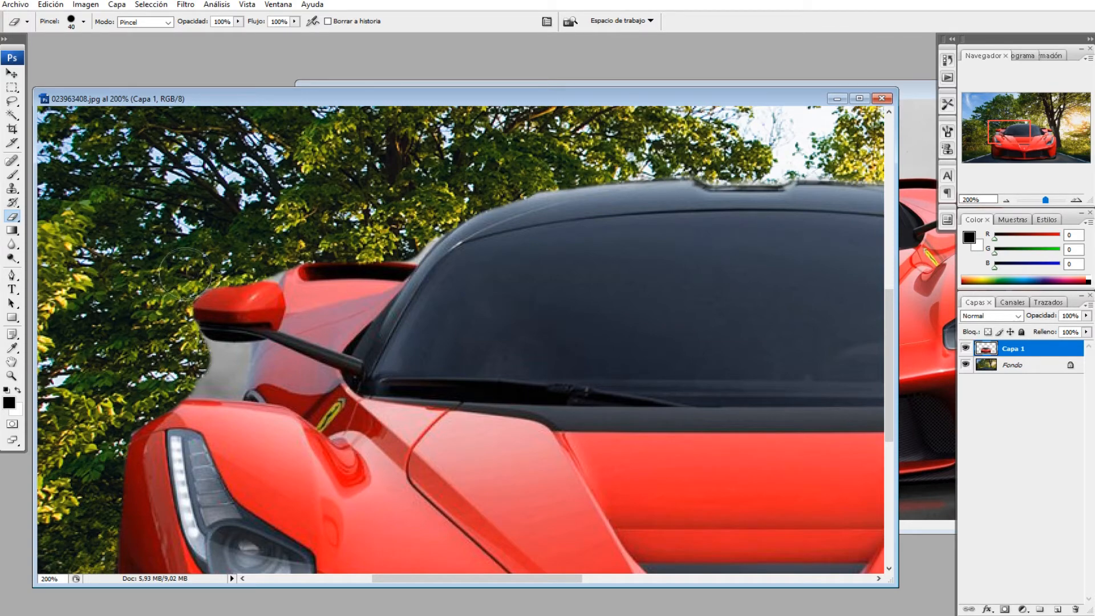
# Step: Reduce the eraser size to 20 px and erase the gray patch beneath the left mirror
pyautogui.click(85, 23)
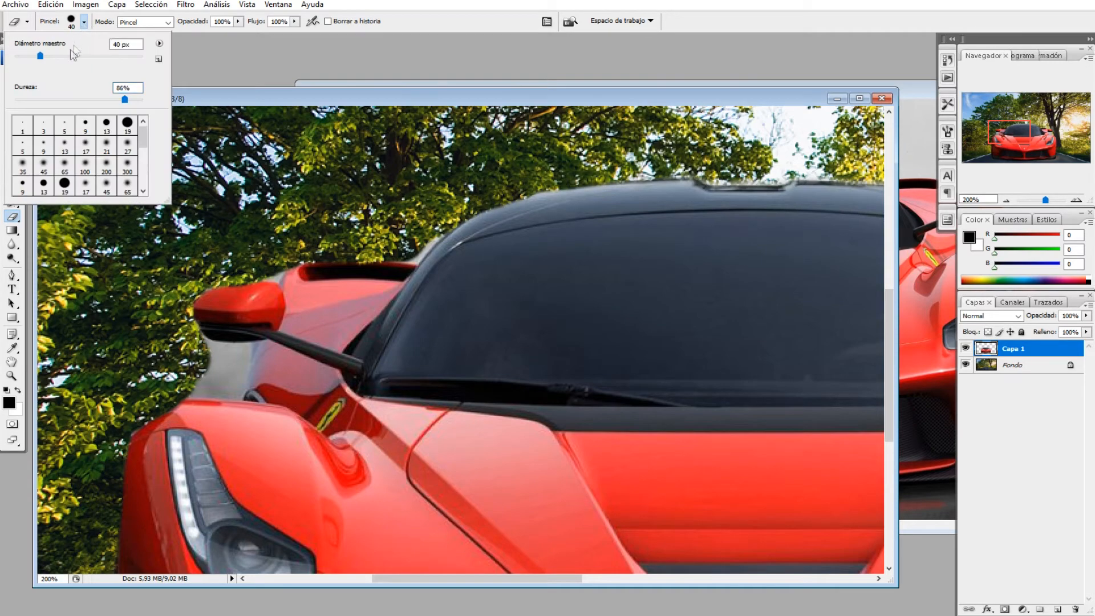
pyautogui.press('Return')
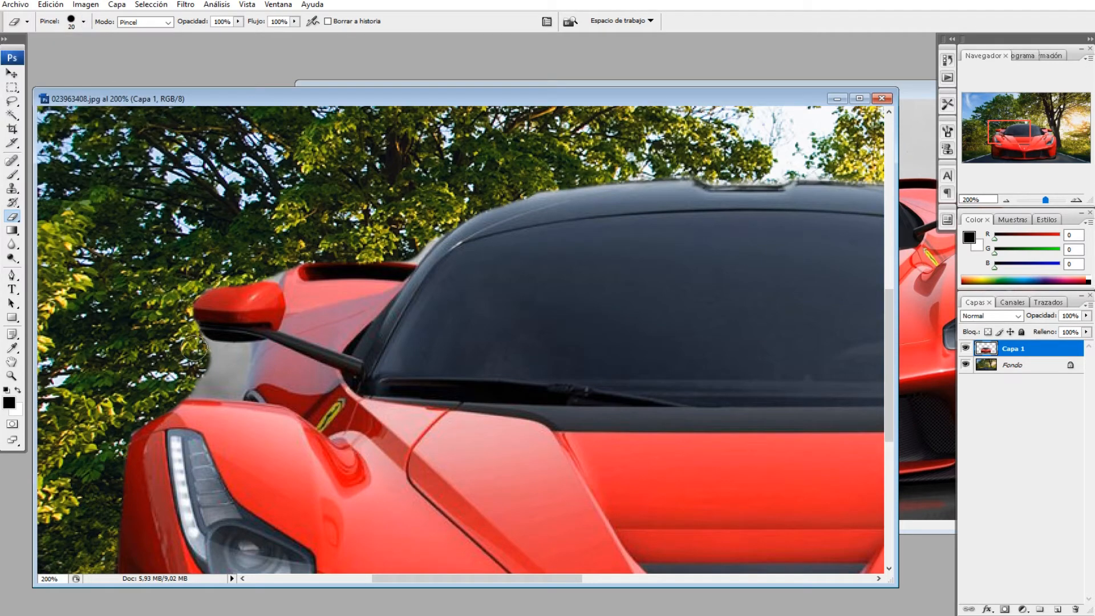
pyautogui.moveTo(205, 356)
pyautogui.mouseDown()
pyautogui.moveTo(230, 357)
pyautogui.moveTo(239, 372)
pyautogui.mouseUp()
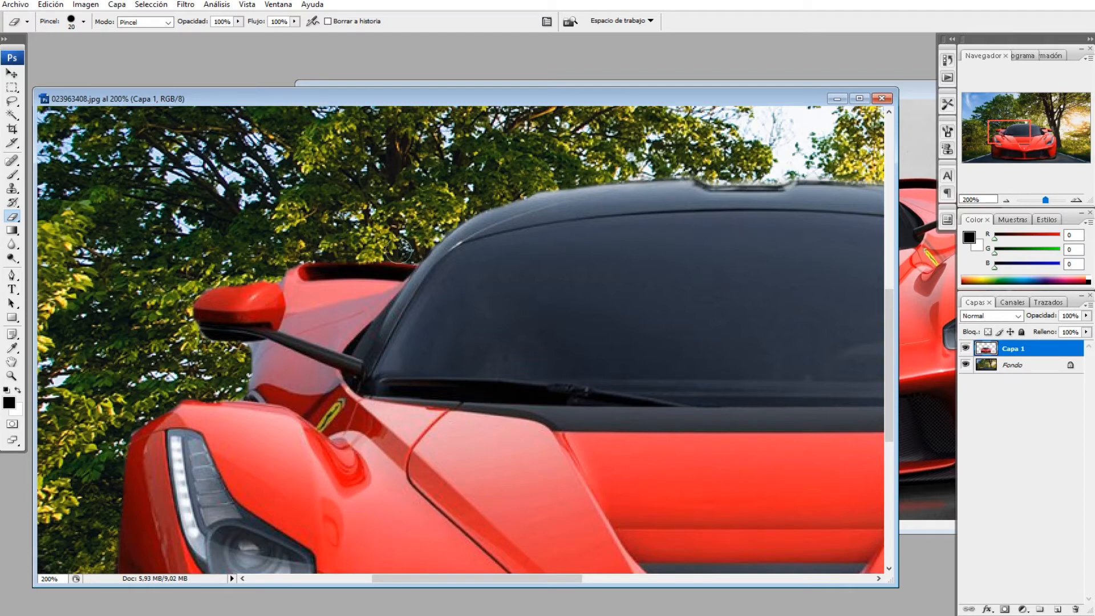
# Step: Erase the small gray patch beneath the right mirror next to the tree
pyautogui.scroll(-3, 395, 254)
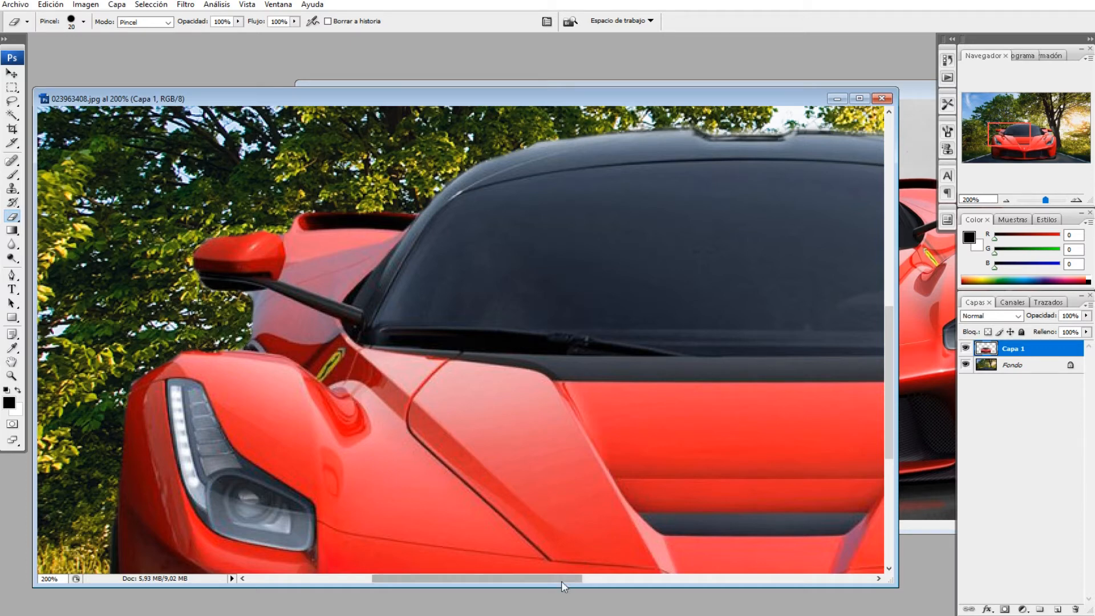
pyautogui.moveTo(560, 580); pyautogui.dragTo(711, 579)
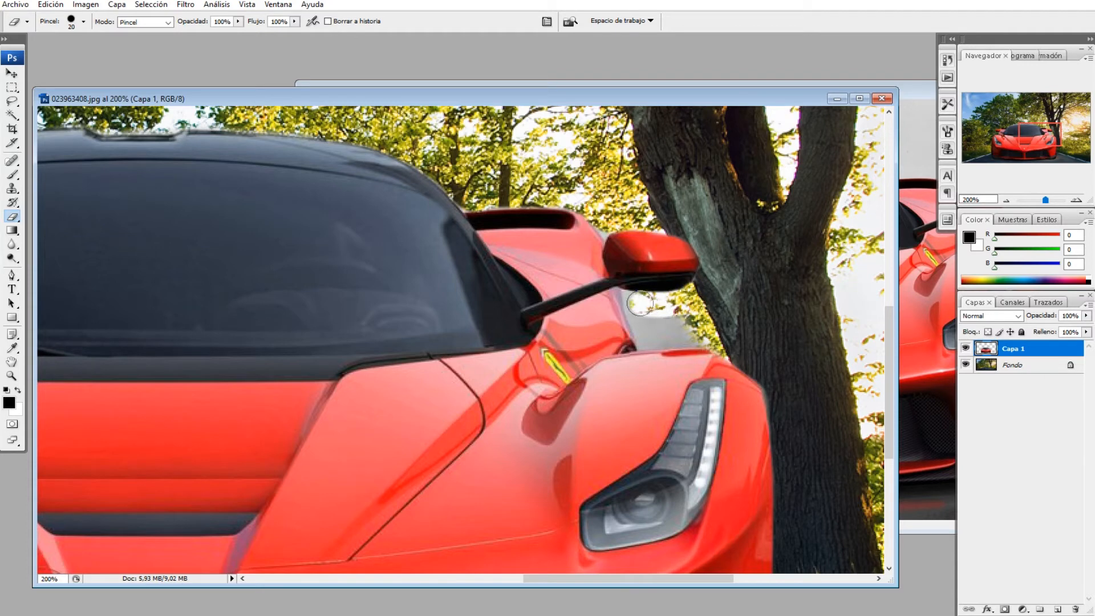
pyautogui.moveTo(643, 334); pyautogui.dragTo(680, 330)
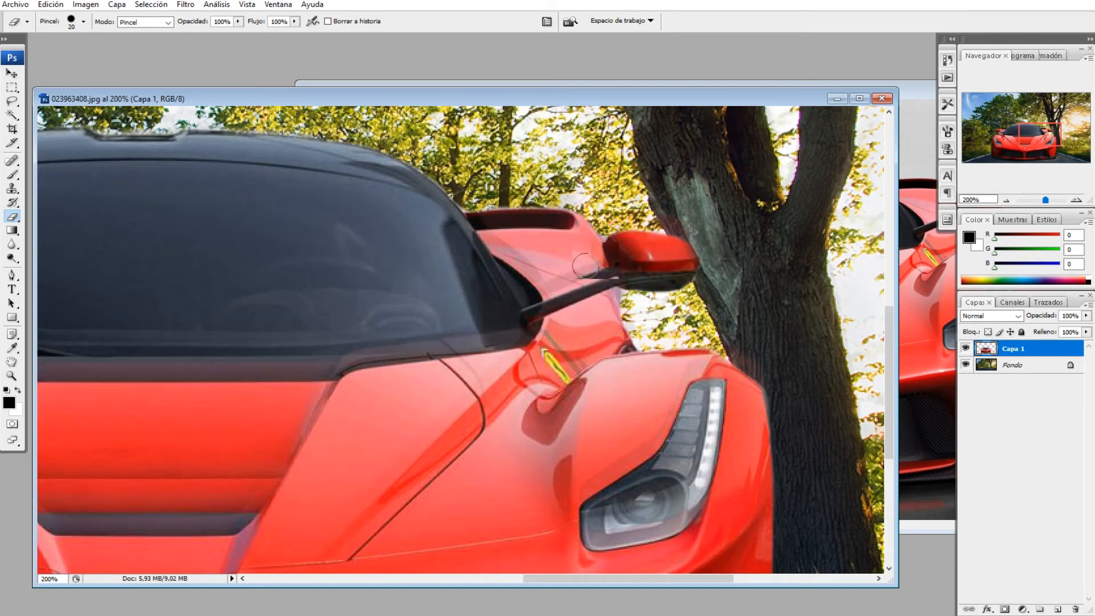
pyautogui.scroll(-3, 571, 263)
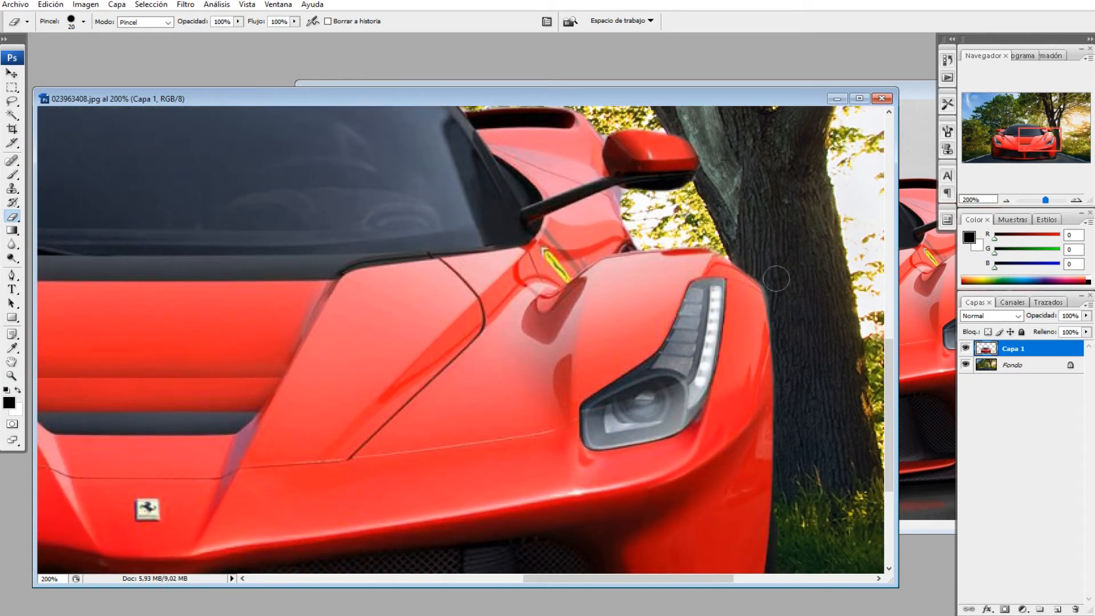
# Step: Scale the car layer down to about 64% with Free Transform and move it further up the road
pyautogui.click(1009, 201)
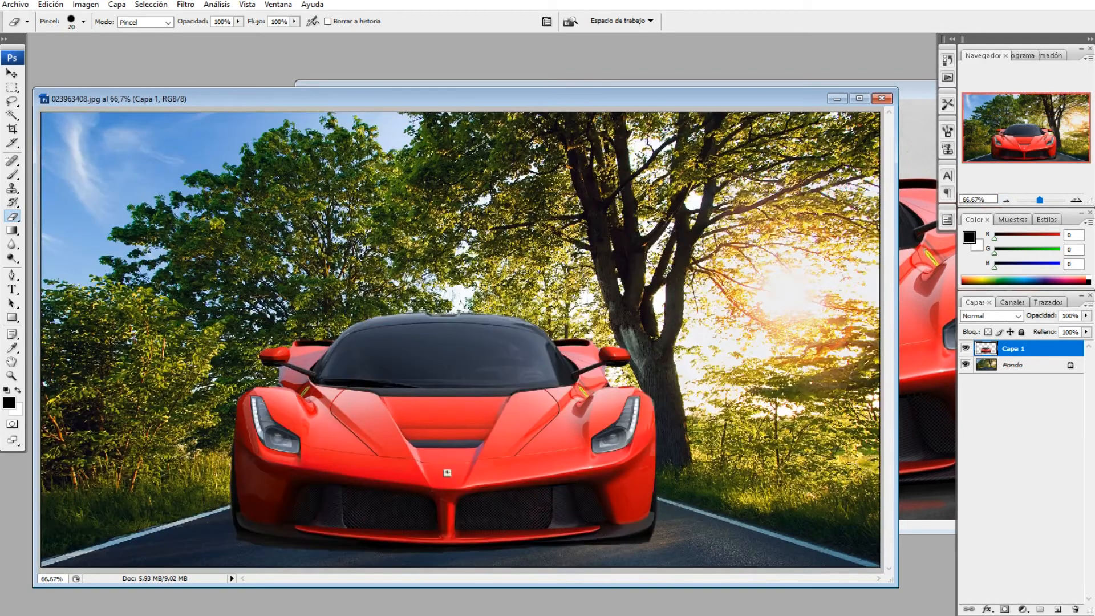
pyautogui.click(12, 73)
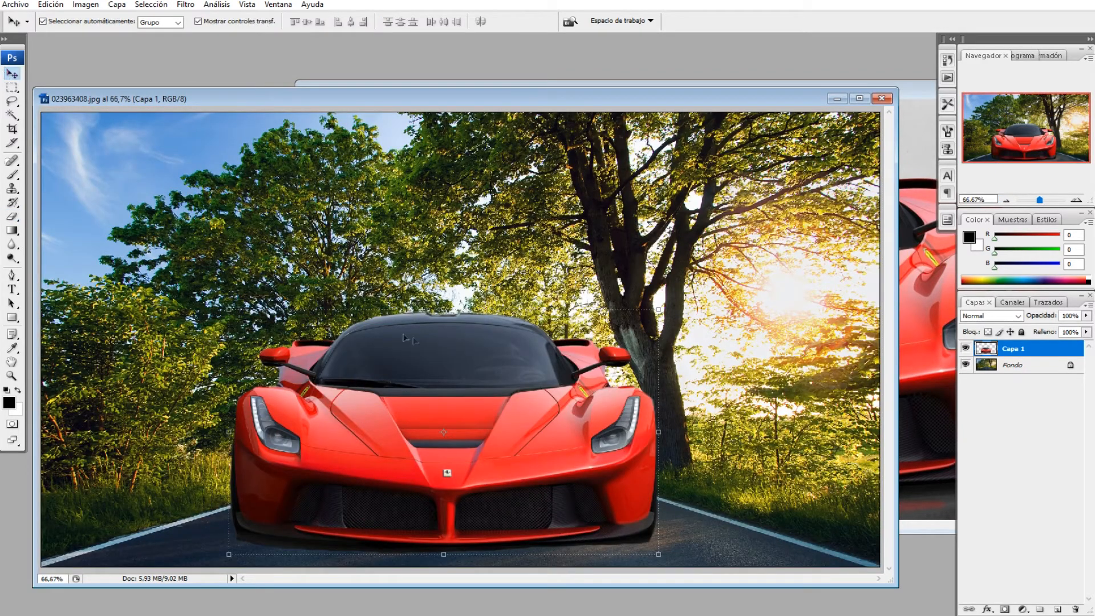
pyautogui.moveTo(659, 309); pyautogui.dragTo(516, 392)
pyautogui.moveTo(434, 457); pyautogui.dragTo(508, 467)
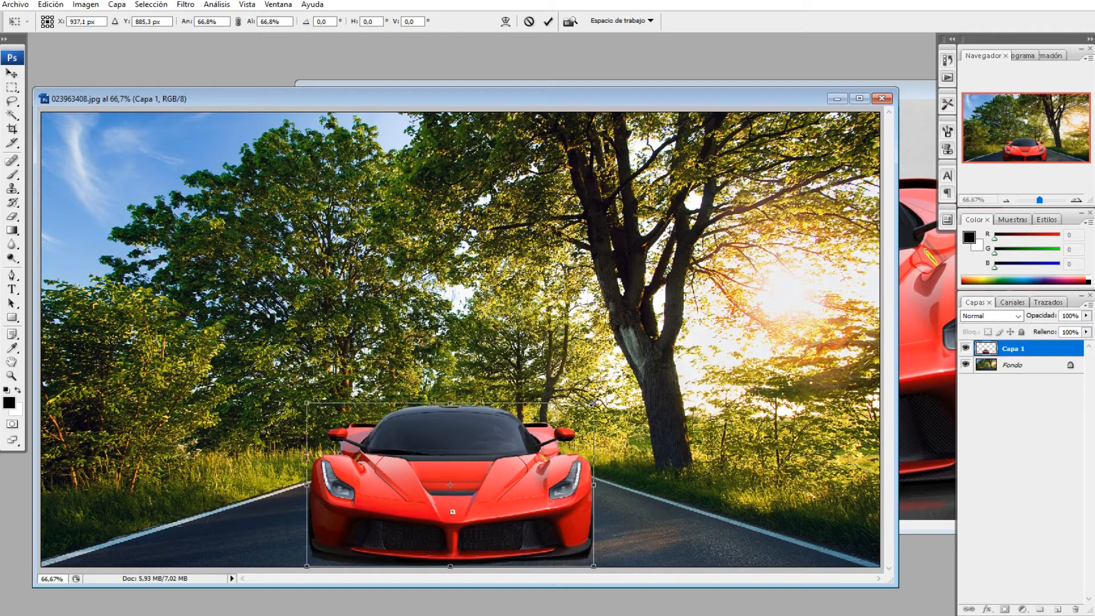
pyautogui.moveTo(593, 402); pyautogui.dragTo(582, 414)
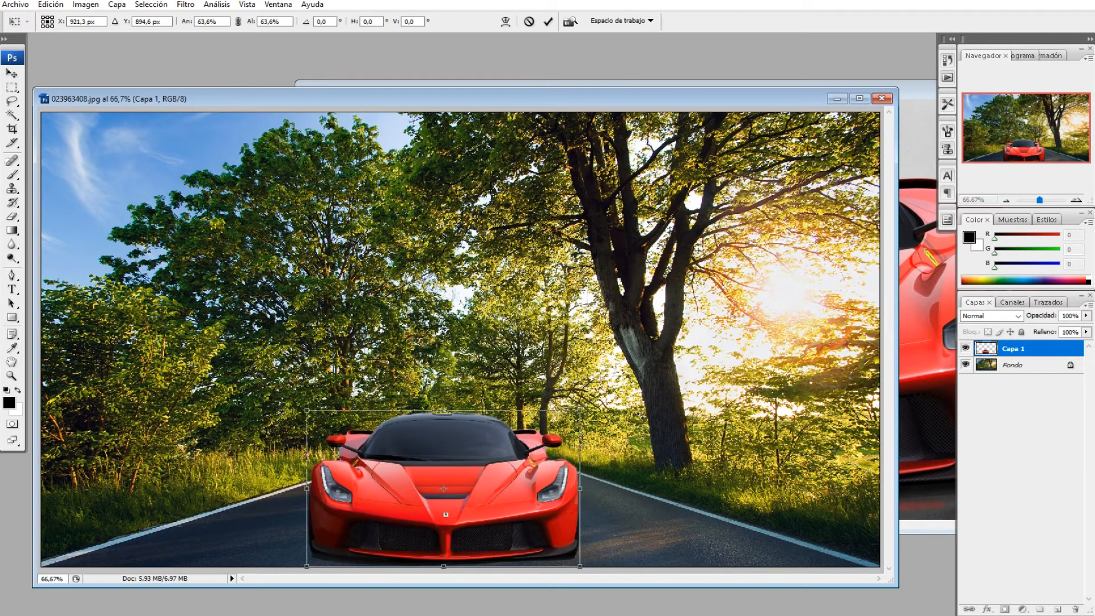
pyautogui.press('Return')
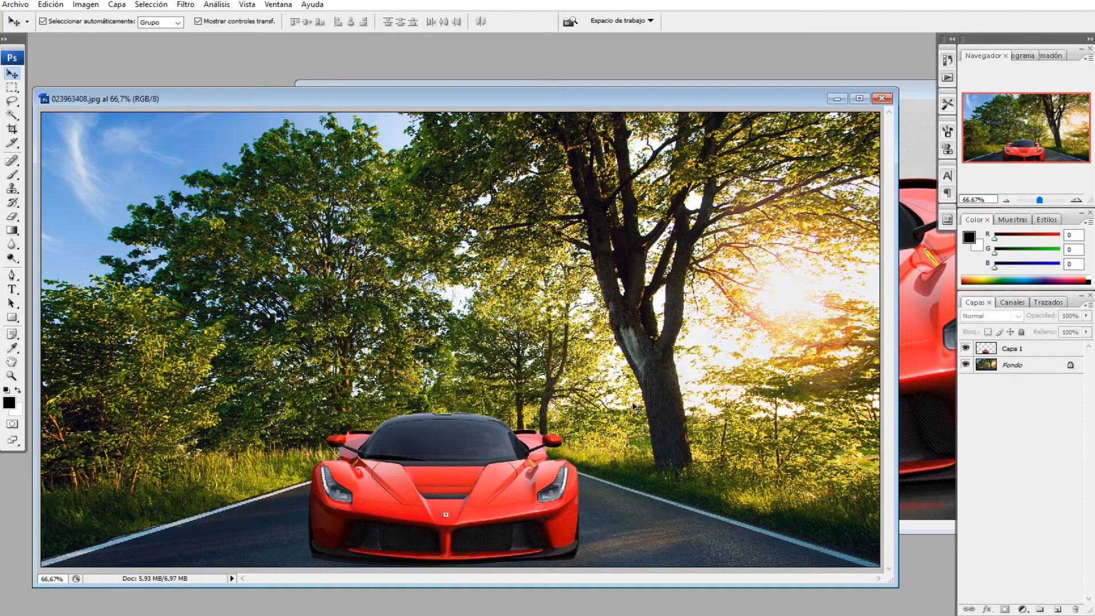
# Step: Bring the ferrari_0.jpg logo image window to the front
pyautogui.moveTo(896, 586); pyautogui.dragTo(921, 597)
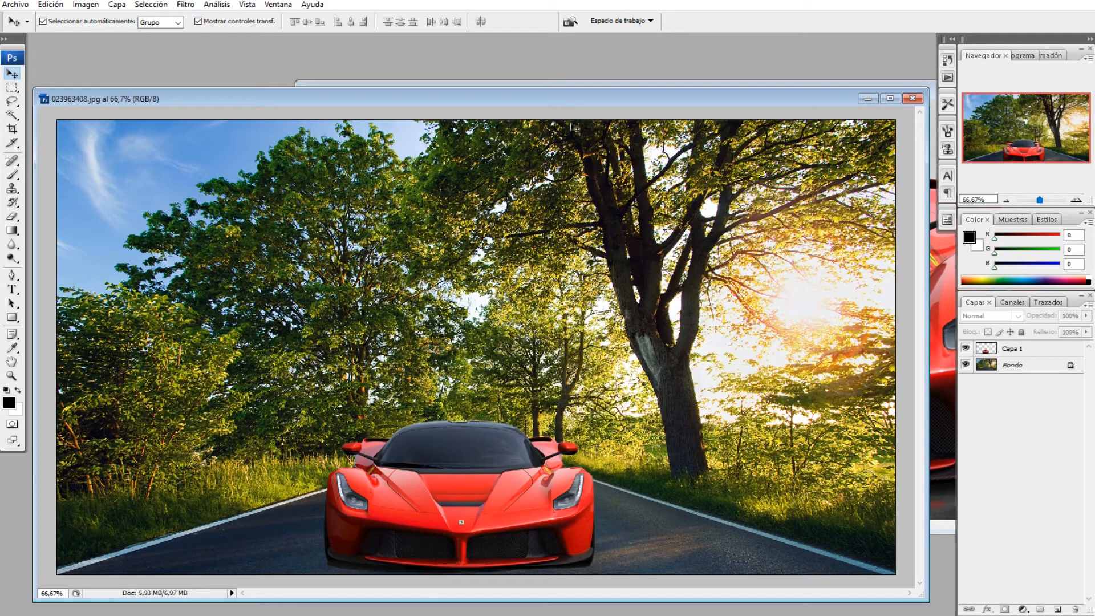
pyautogui.moveTo(580, 101); pyautogui.dragTo(583, 151)
pyautogui.click(258, 116)
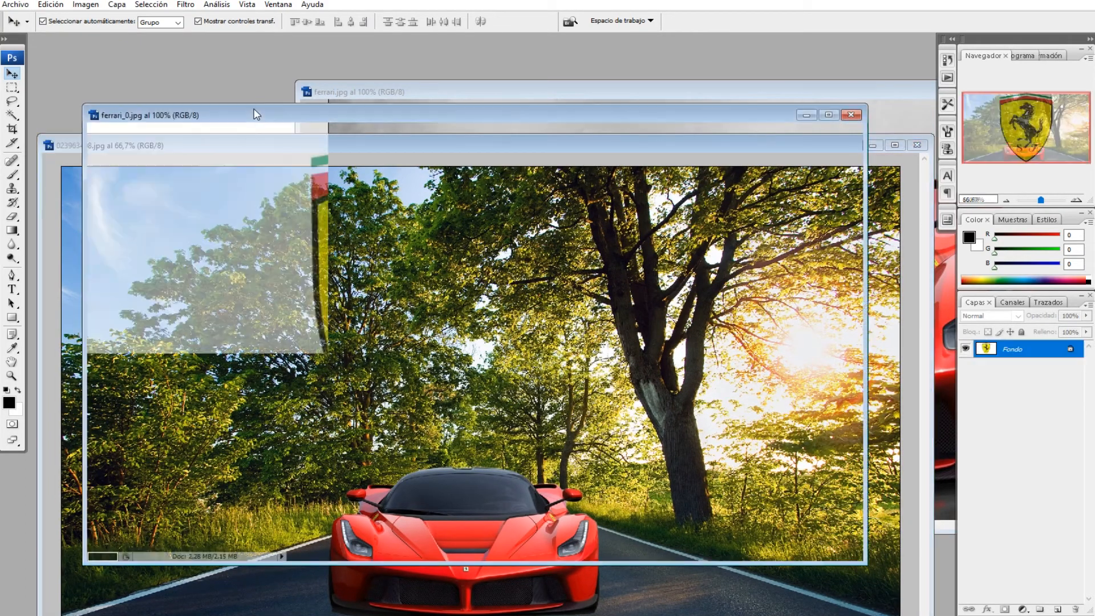
pyautogui.moveTo(245, 118); pyautogui.dragTo(273, 106)
# Step: Convert the logo's background into a normal layer, select its white background with the Magic Wand, delete it and deselect
pyautogui.click(12, 114)
pyautogui.click(250, 181)
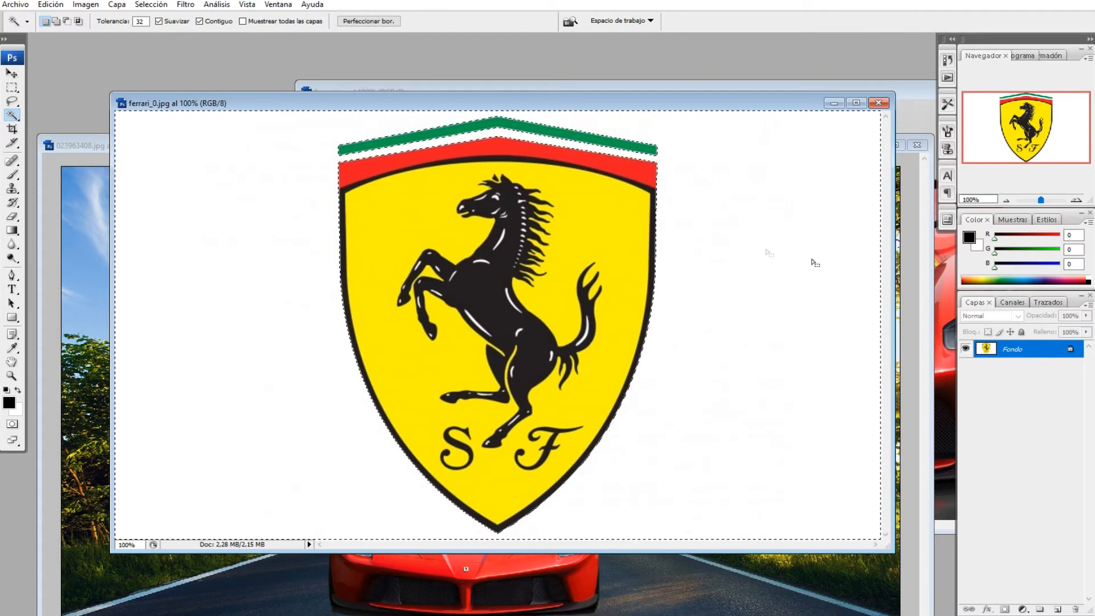
pyautogui.rightClick(1023, 350)
pyautogui.click(993, 354)
pyautogui.click(672, 193)
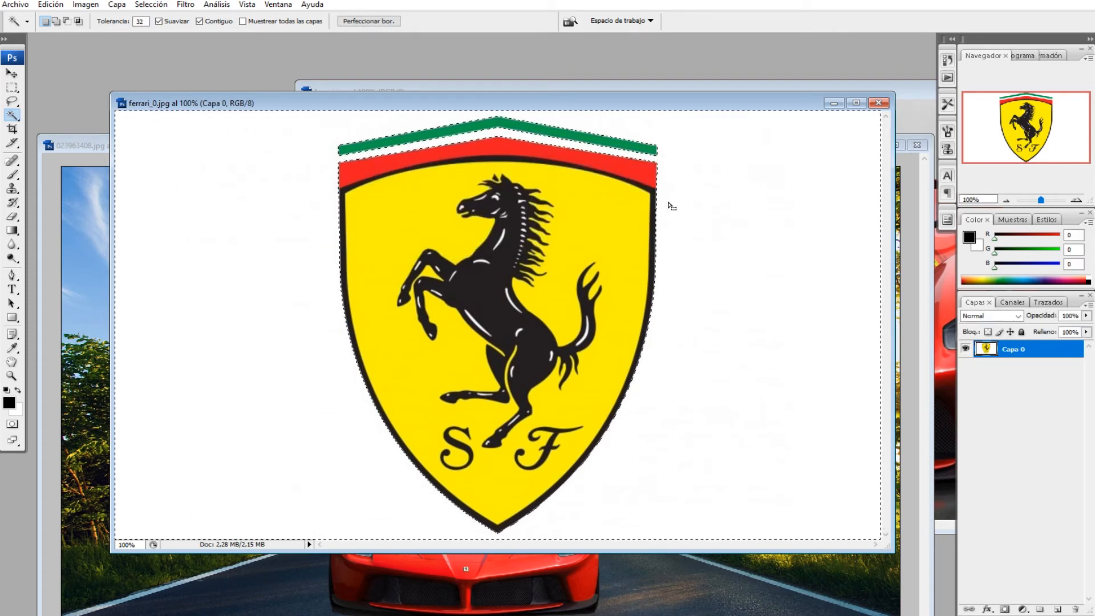
pyautogui.press('Delete')
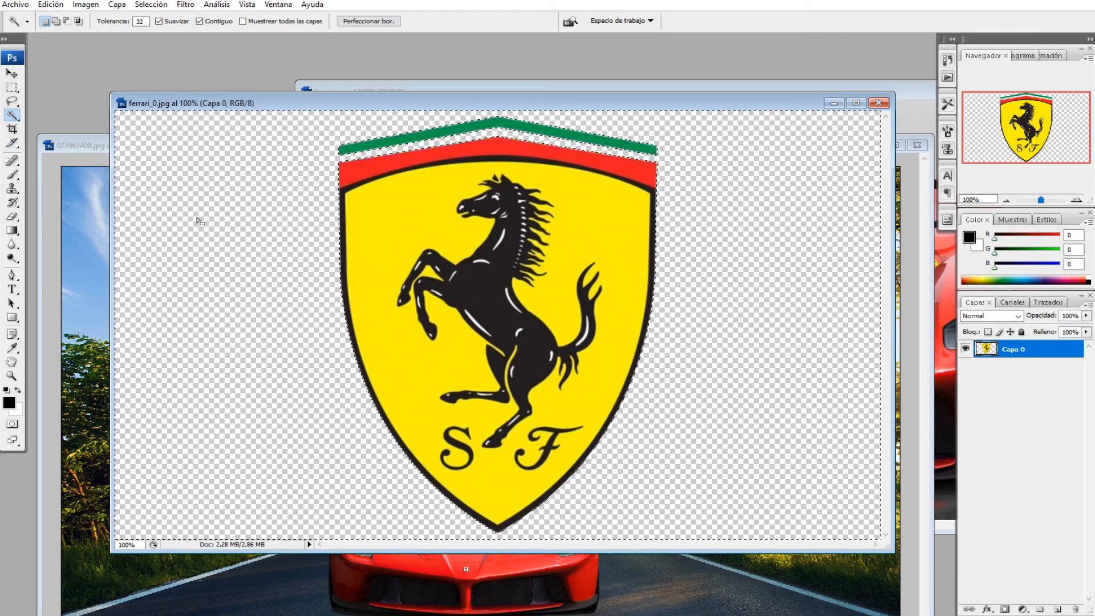
pyautogui.moveTo(111, 208); pyautogui.dragTo(76, 209)
pyautogui.hotkey('ctrl', 'd')
# Step: Drag the Ferrari shield logo from its window into the road composite
pyautogui.click(11, 75)
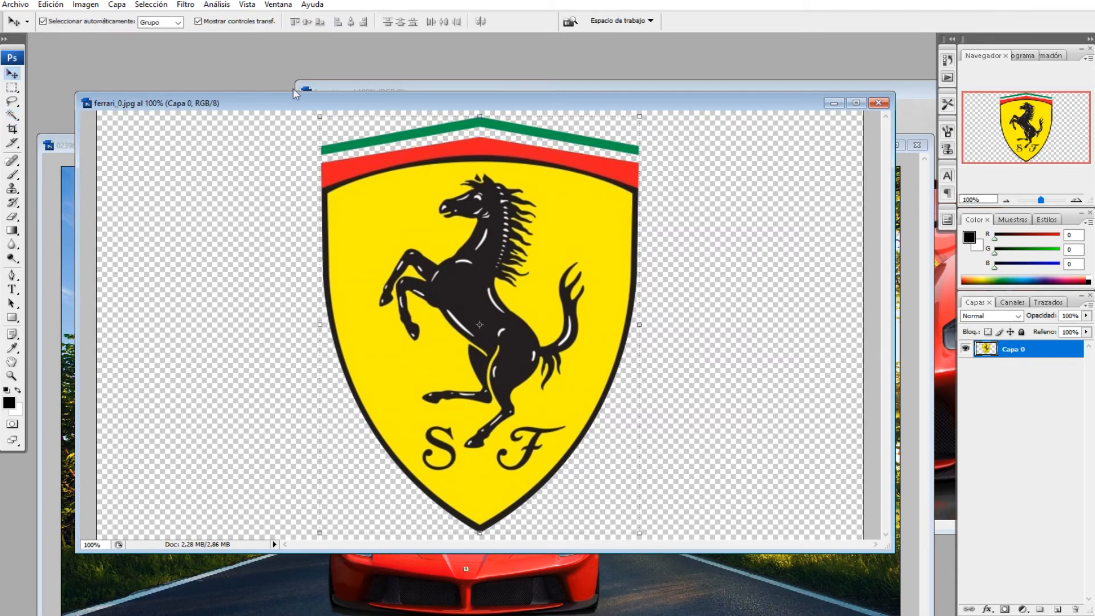
pyautogui.moveTo(315, 104); pyautogui.dragTo(621, 49)
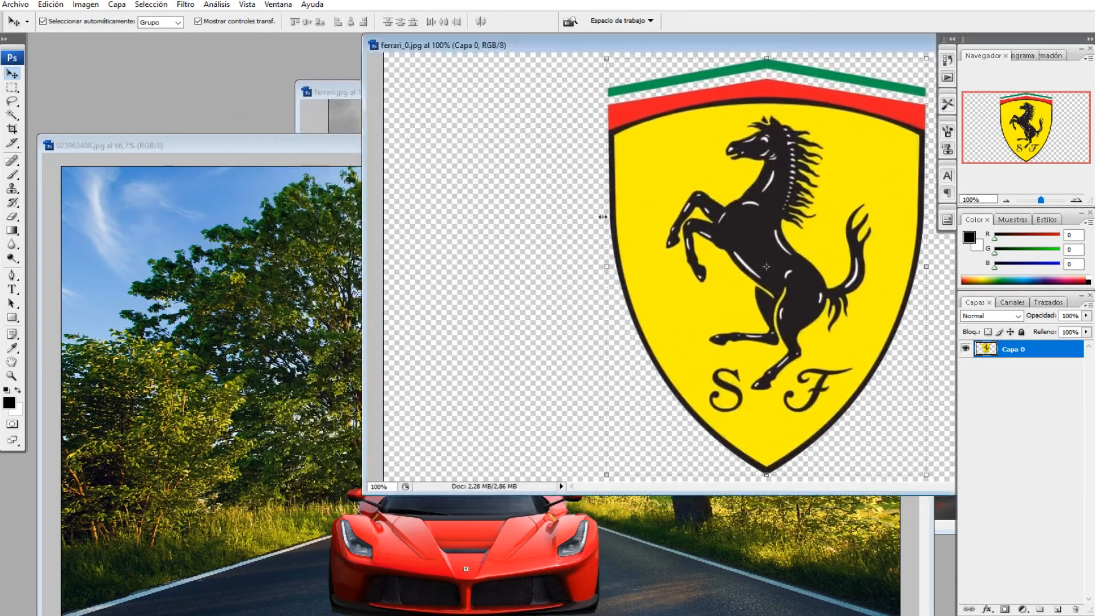
pyautogui.moveTo(766, 266); pyautogui.dragTo(238, 310)
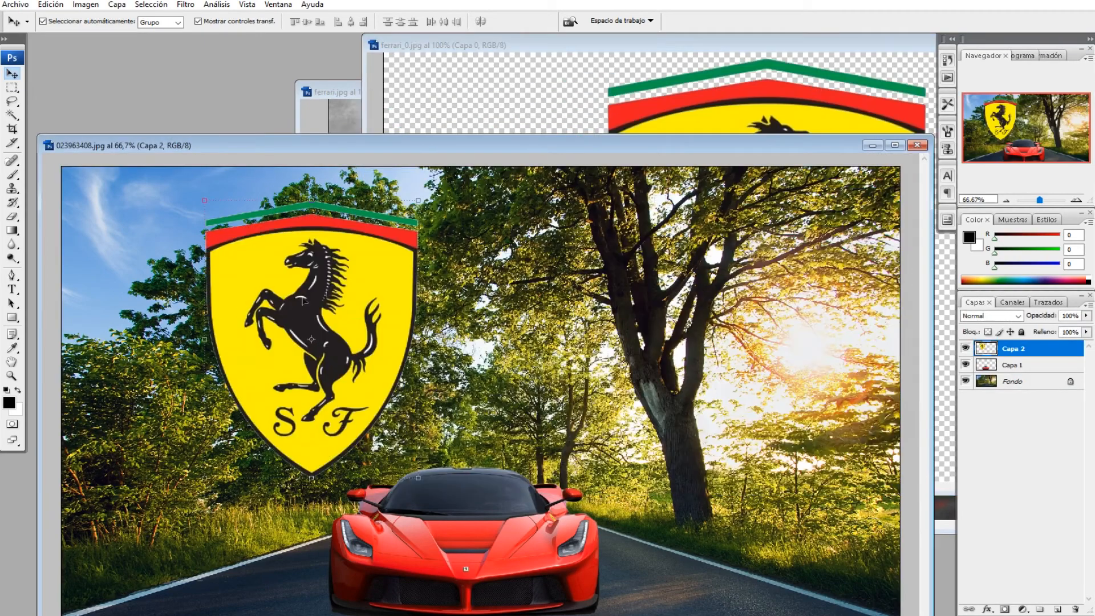
# Step: Scale the logo proportionally to 33.3% and place it in the photo's upper-left corner
pyautogui.moveTo(203, 200); pyautogui.dragTo(302, 334)
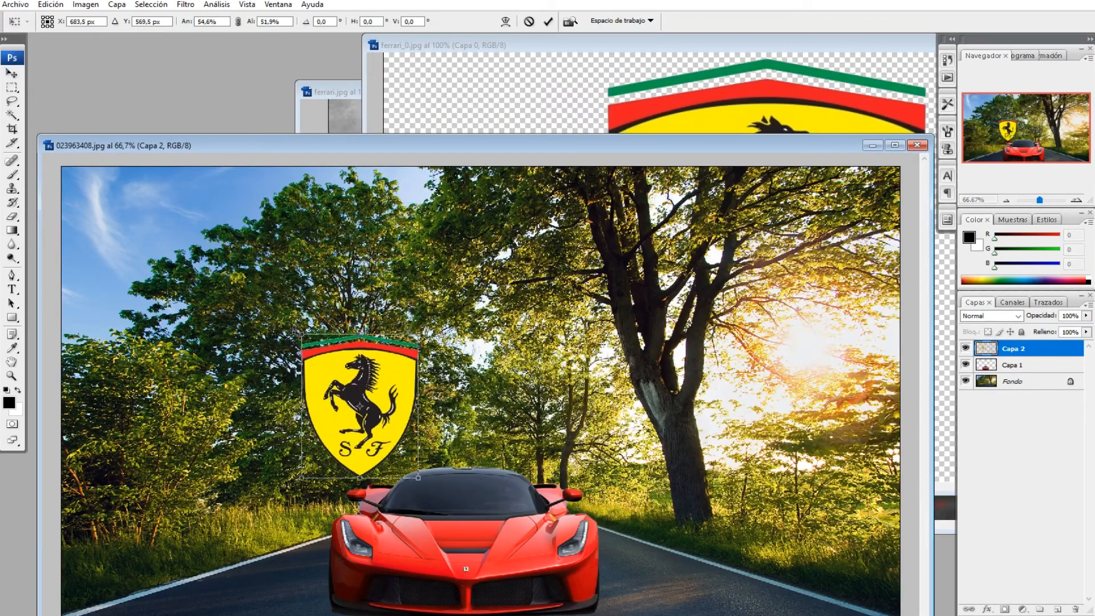
pyautogui.click(238, 21)
pyautogui.moveTo(415, 483); pyautogui.dragTo(127, 216)
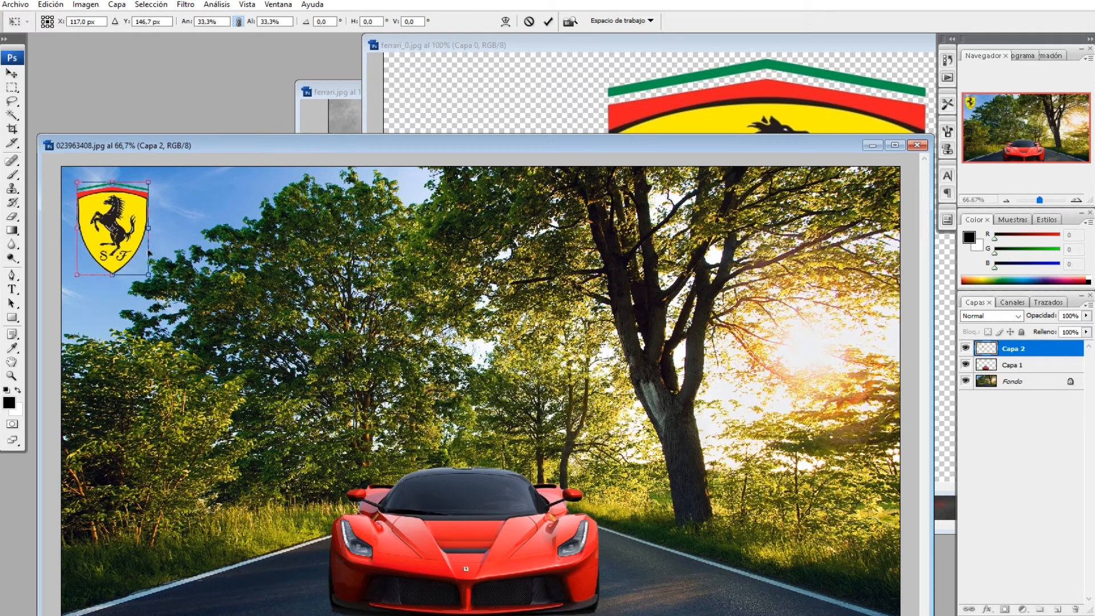
pyautogui.press('Return')
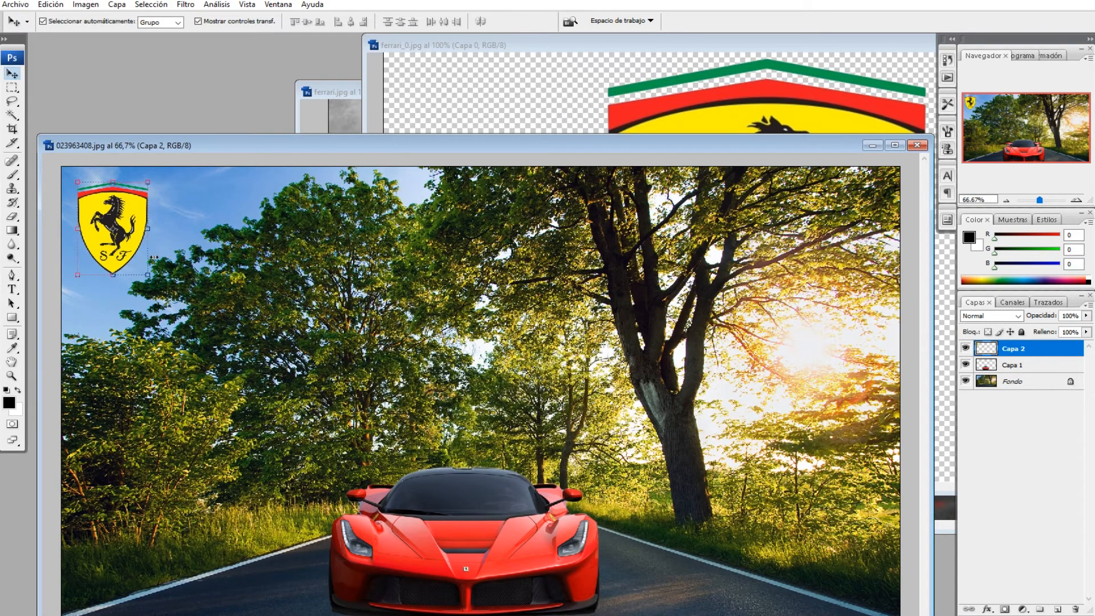
pyautogui.click(211, 267)
pyautogui.moveTo(294, 147); pyautogui.dragTo(290, 206)
pyautogui.click(494, 113)
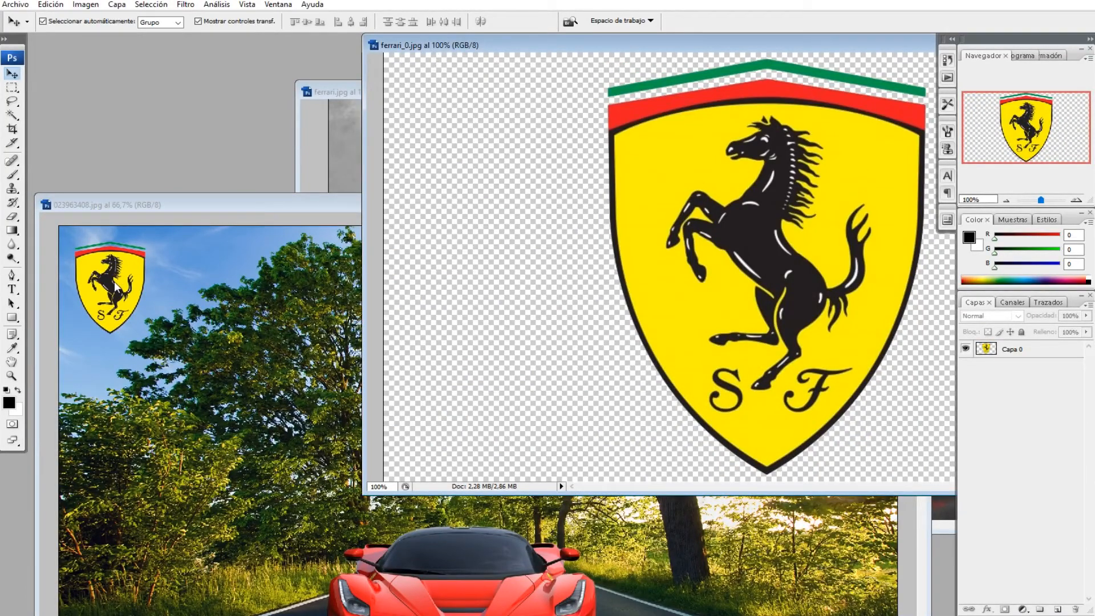
pyautogui.moveTo(247, 204); pyautogui.dragTo(246, 77)
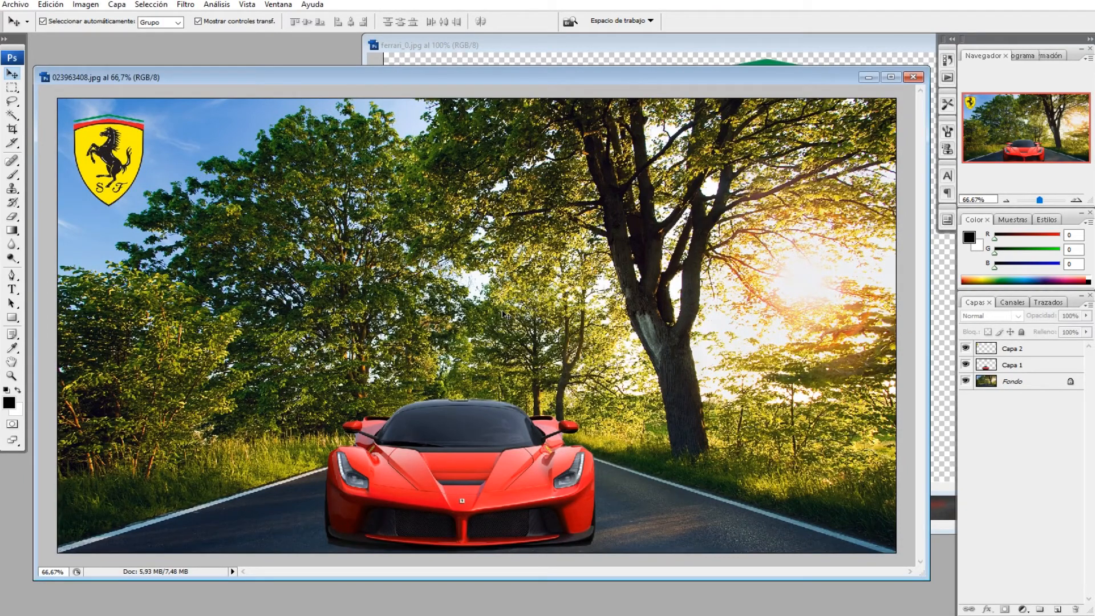
pyautogui.click(739, 45)
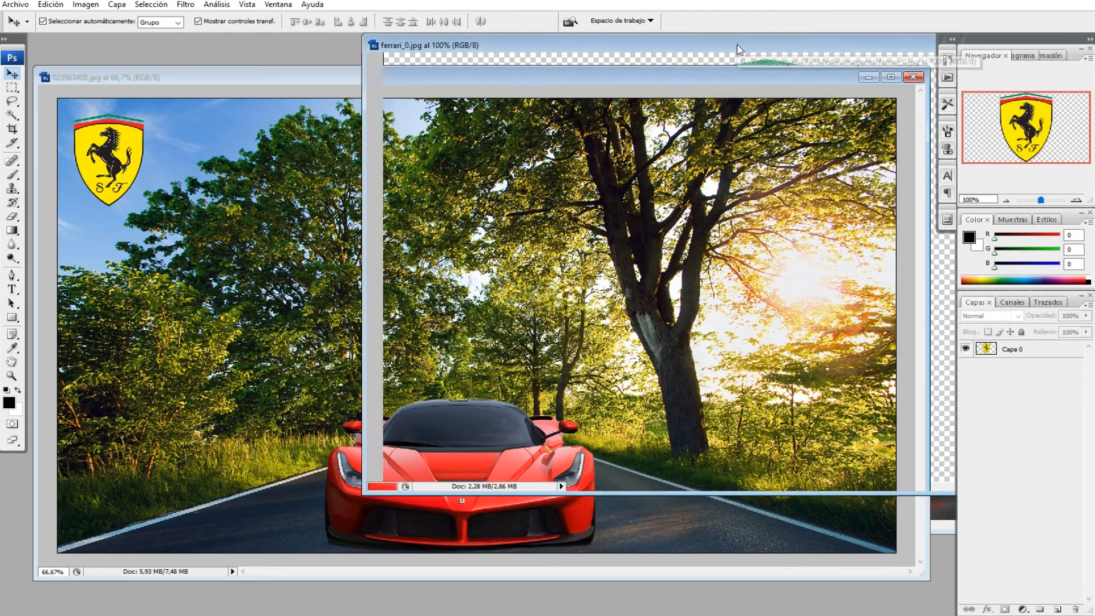
# Step: Close the ferrari_0.jpg logo document without saving its changes
pyautogui.moveTo(685, 47); pyautogui.dragTo(422, 70)
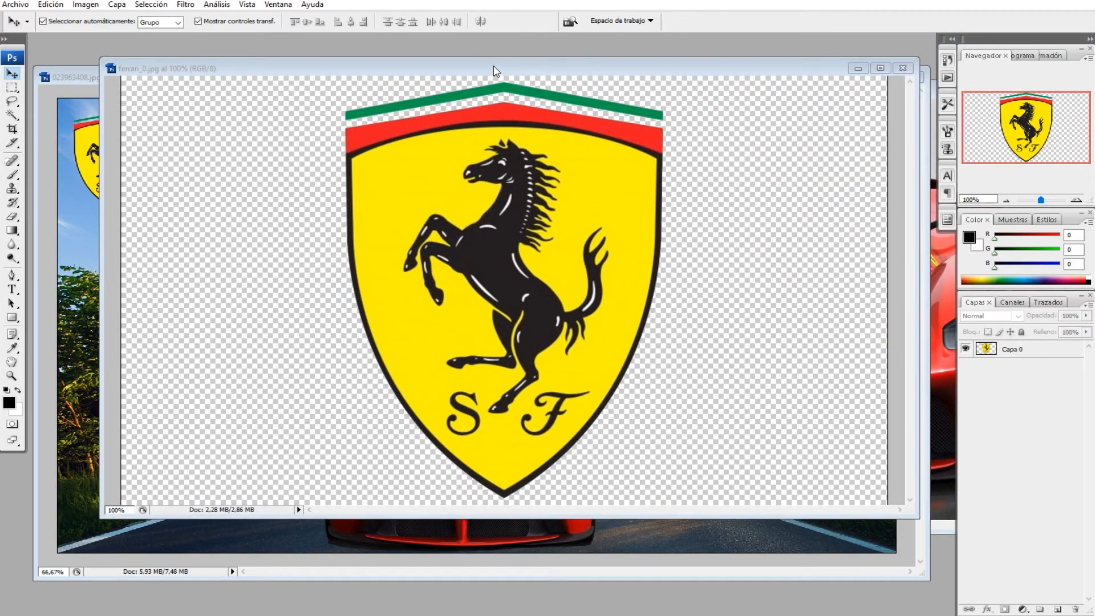
pyautogui.click(903, 68)
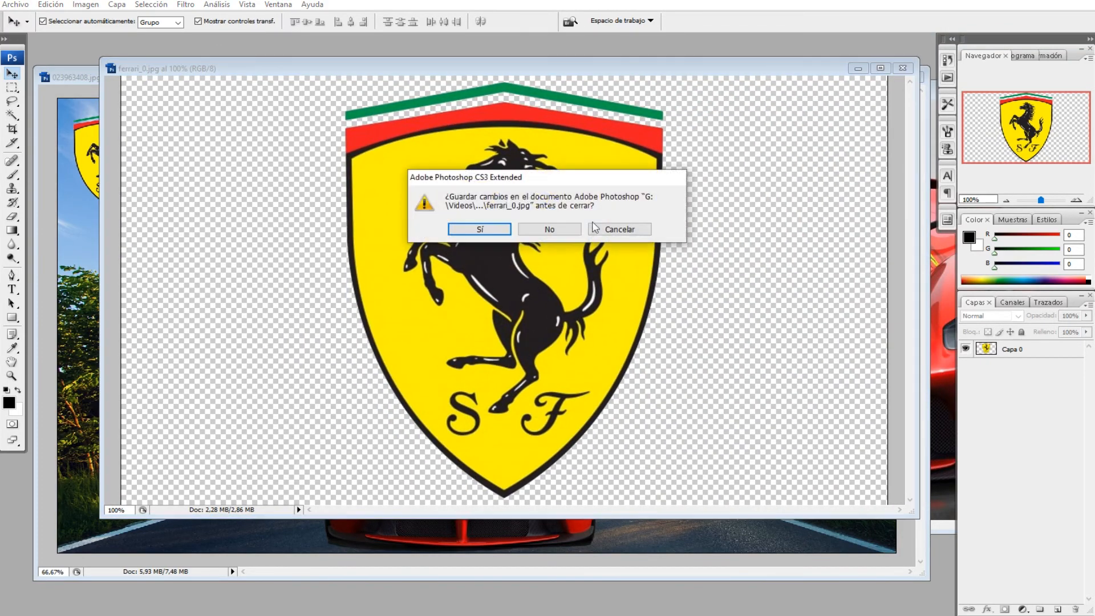
pyautogui.click(558, 231)
pyautogui.moveTo(538, 83); pyautogui.dragTo(546, 68)
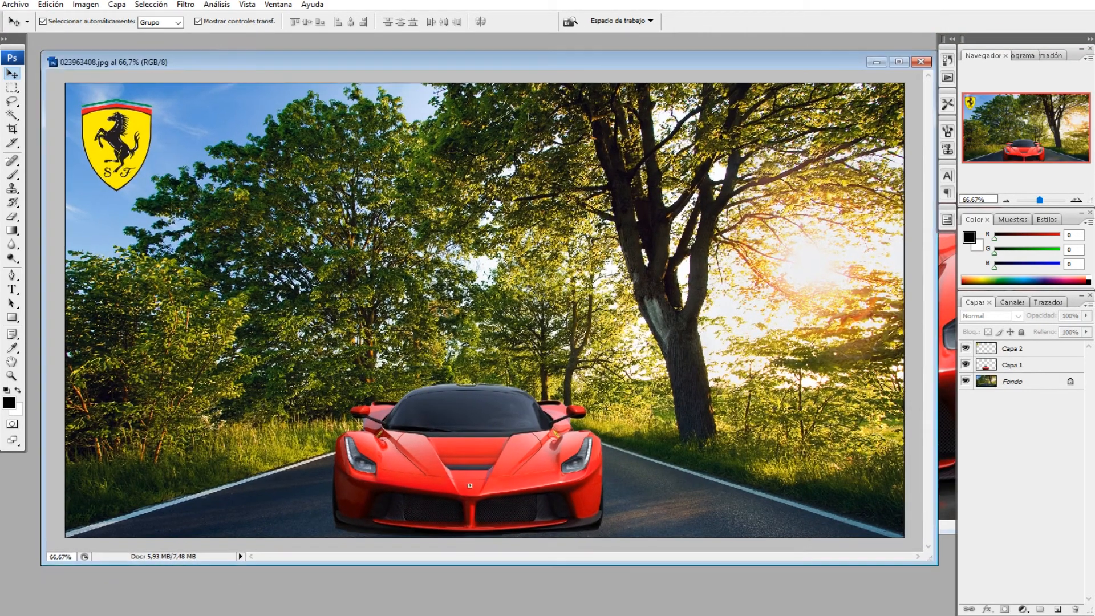
# Step: Try a Black and White adjustment with default settings on the background photo layer, then undo it
pyautogui.click(122, 127)
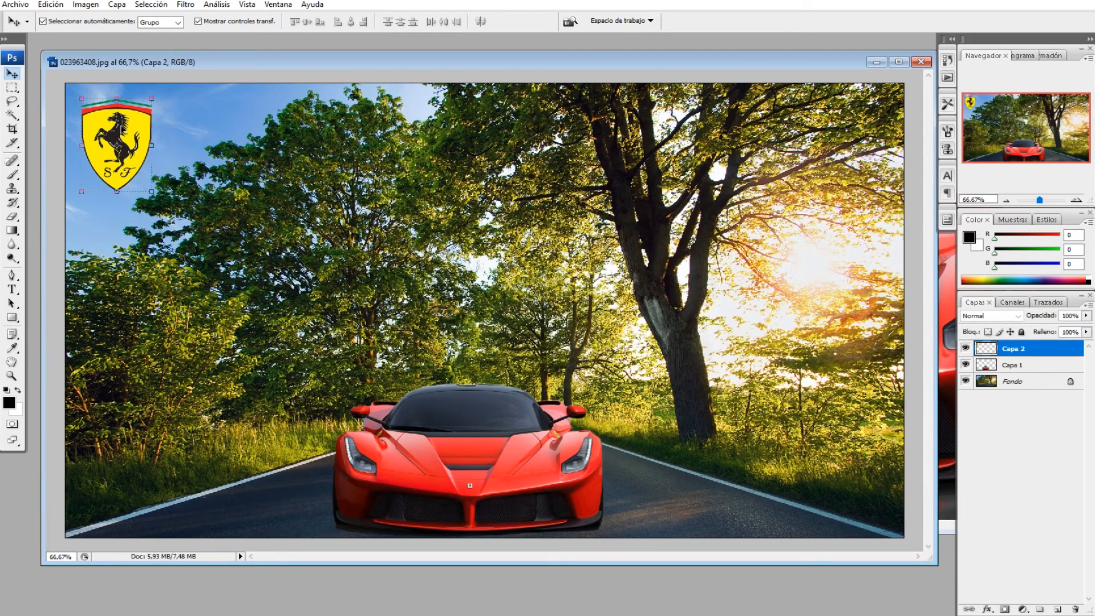
pyautogui.click(198, 131)
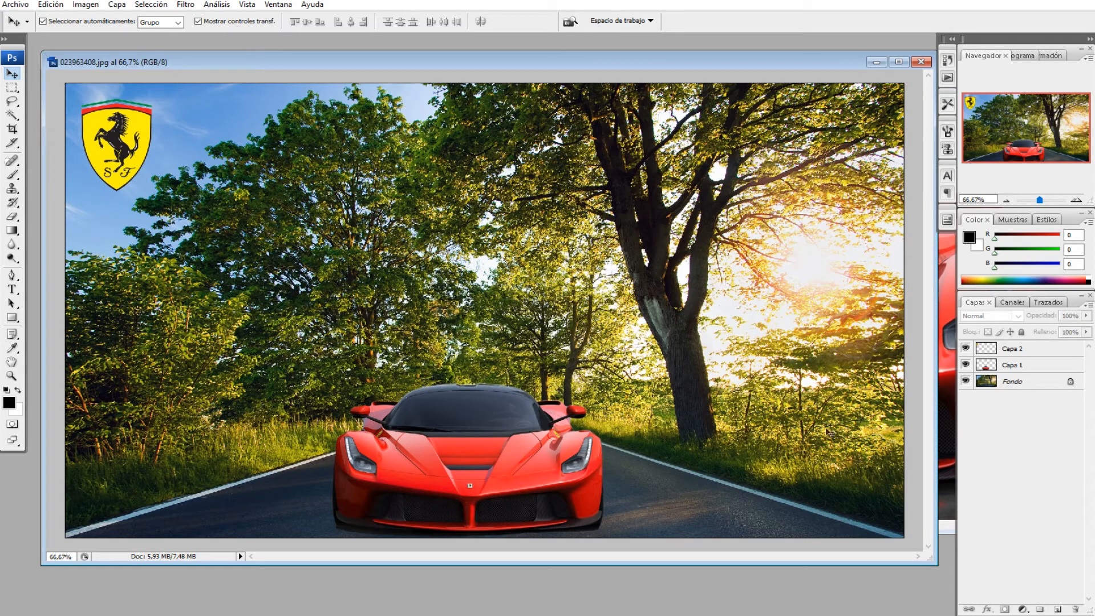
pyautogui.click(1000, 384)
pyautogui.click(1002, 370)
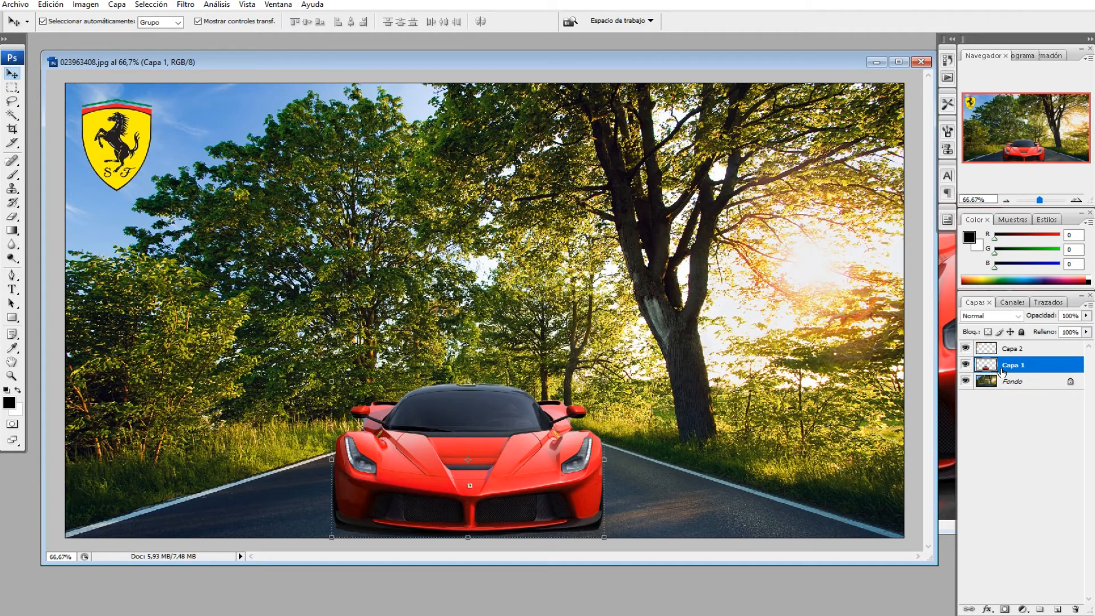
pyautogui.click(1004, 386)
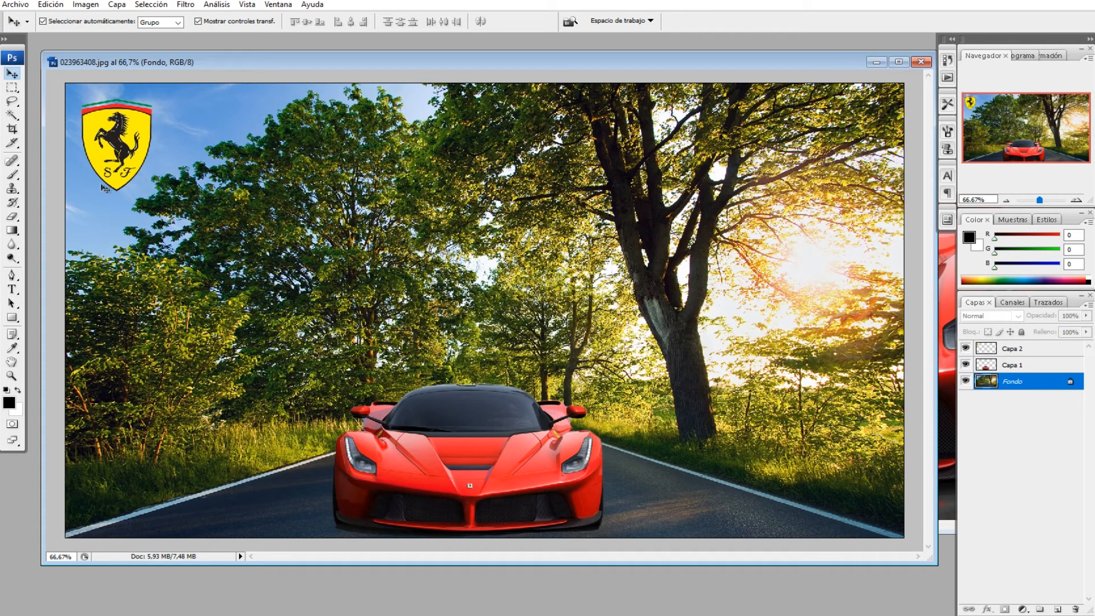
pyautogui.keyDown('ctrl'); pyautogui.click(1016, 387); pyautogui.keyUp('ctrl')
pyautogui.click(1016, 386)
pyautogui.click(87, 5)
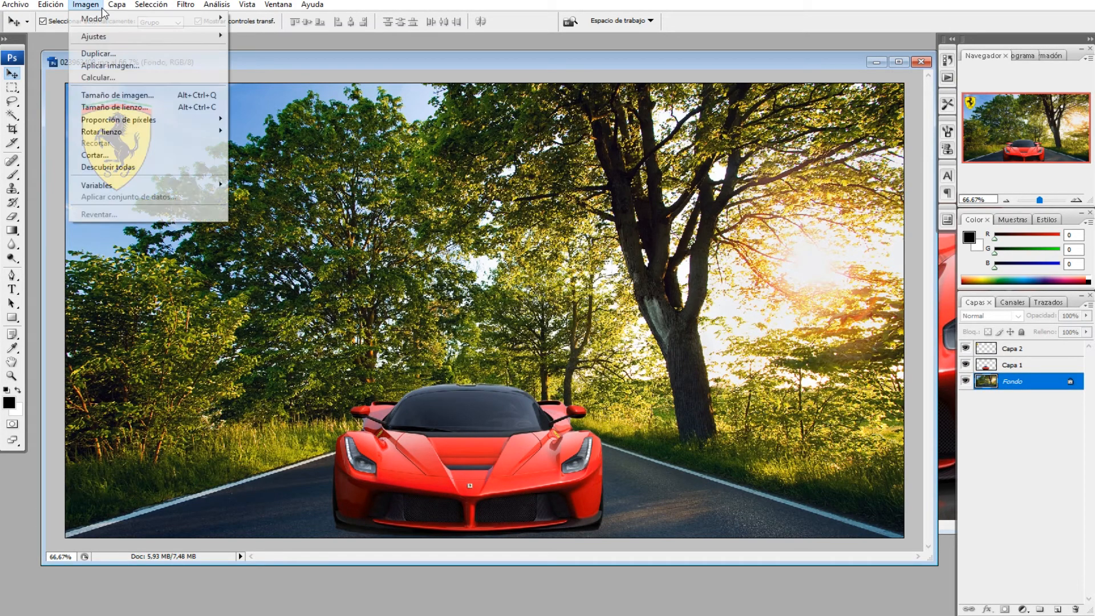
pyautogui.moveTo(98, 37)
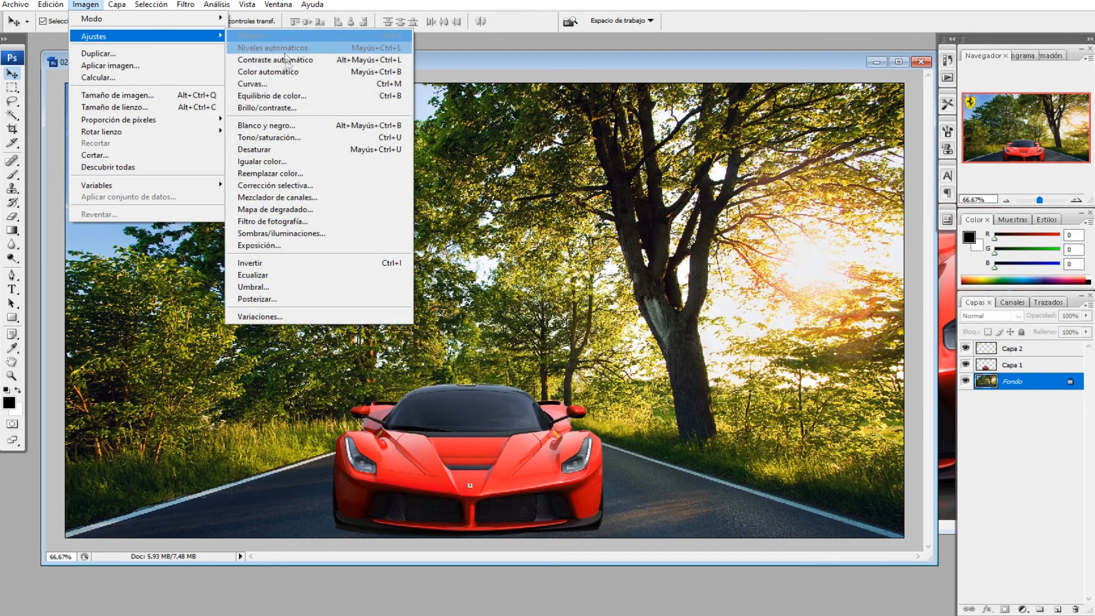
pyautogui.click(283, 125)
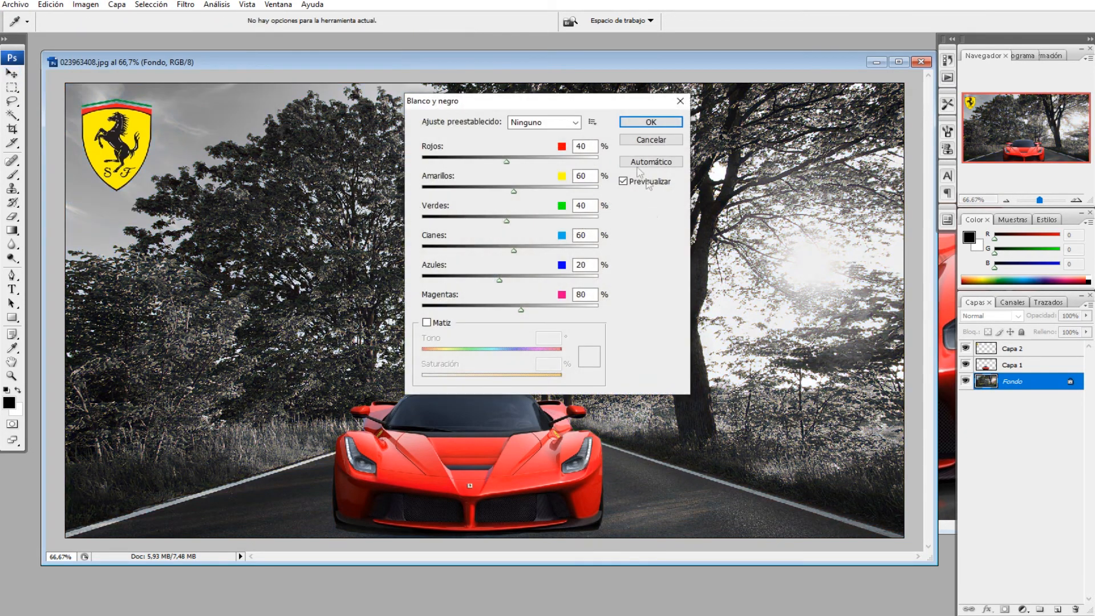
pyautogui.click(637, 122)
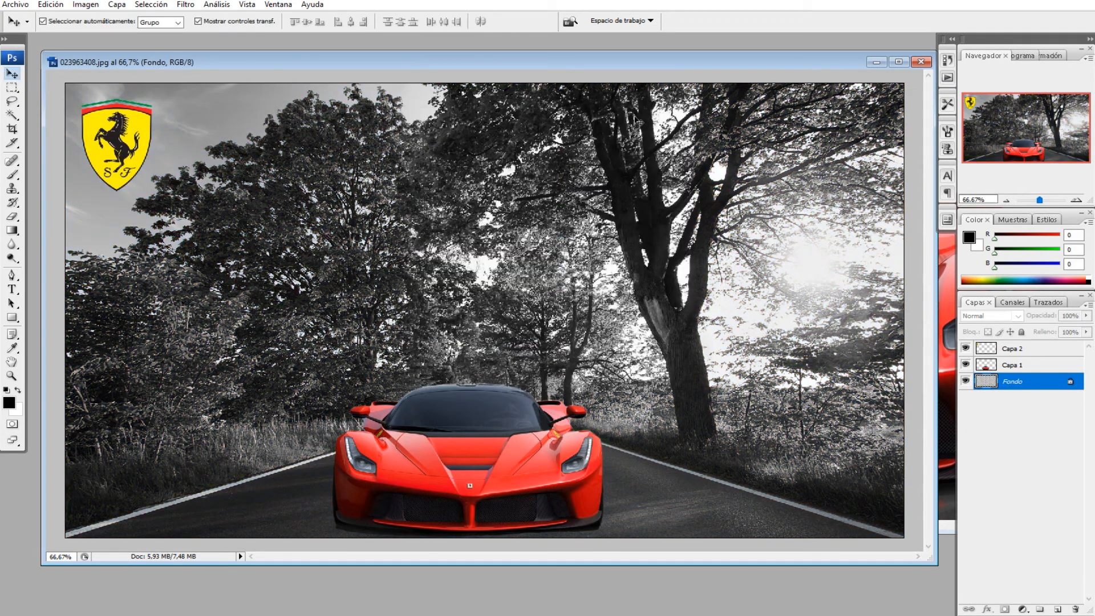
pyautogui.click(920, 550)
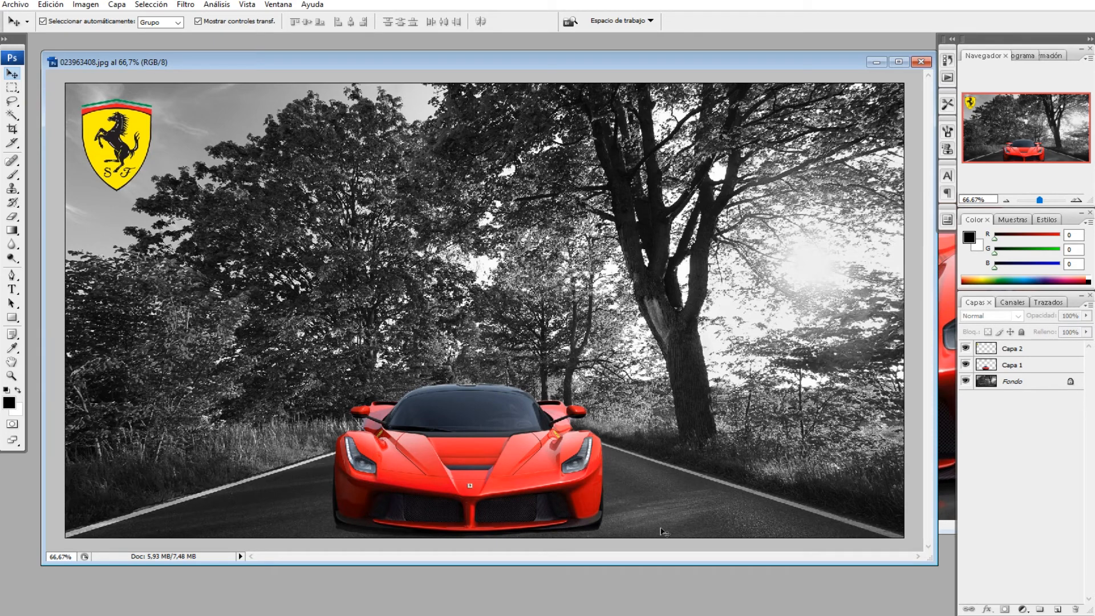
pyautogui.hotkey('ctrl', 'z')
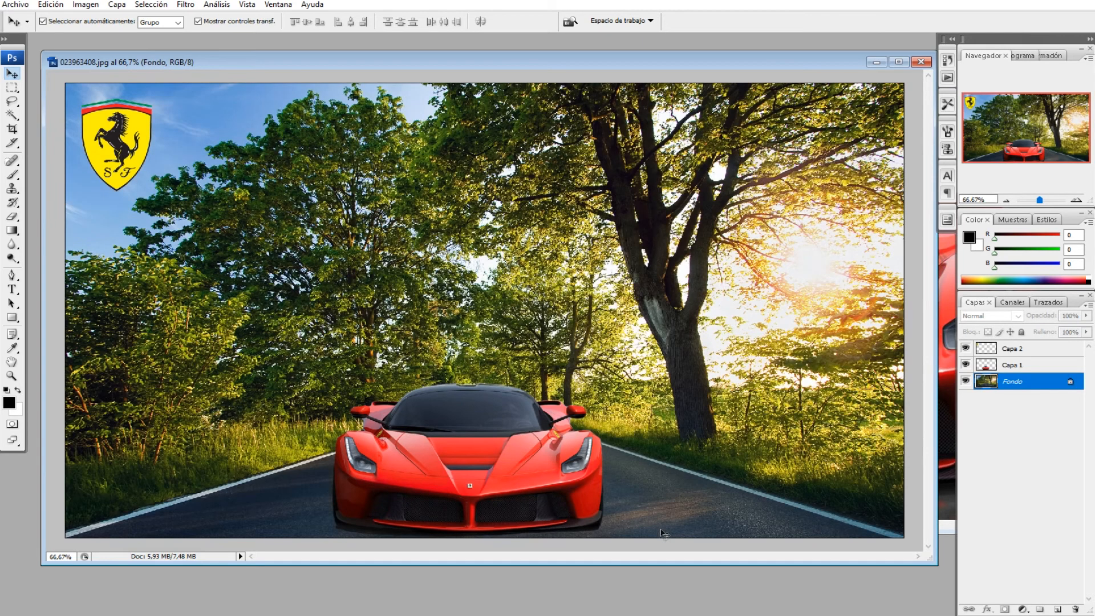
# Step: Apply a Gaussian Blur with a 2.3 pixel radius to the background road photo layer
pyautogui.click(90, 6)
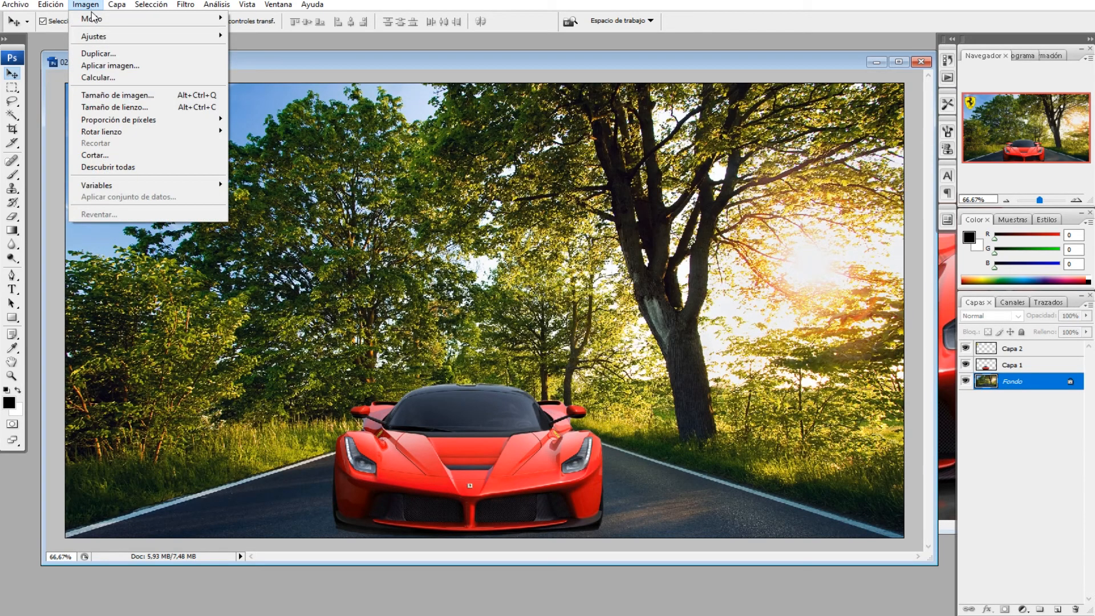
pyautogui.moveTo(95, 43)
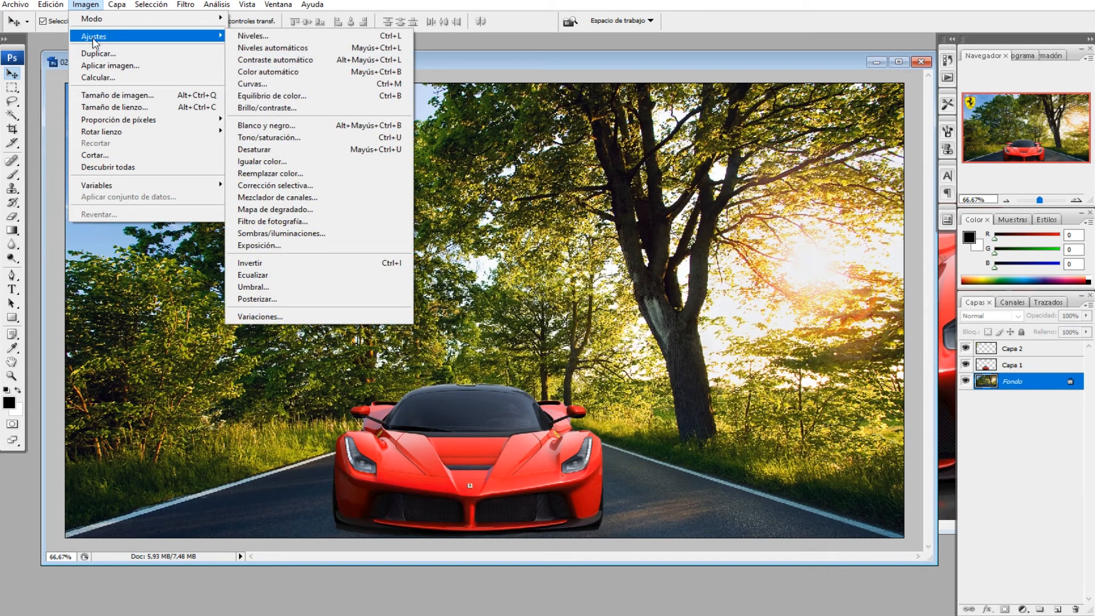
pyautogui.click(186, 5)
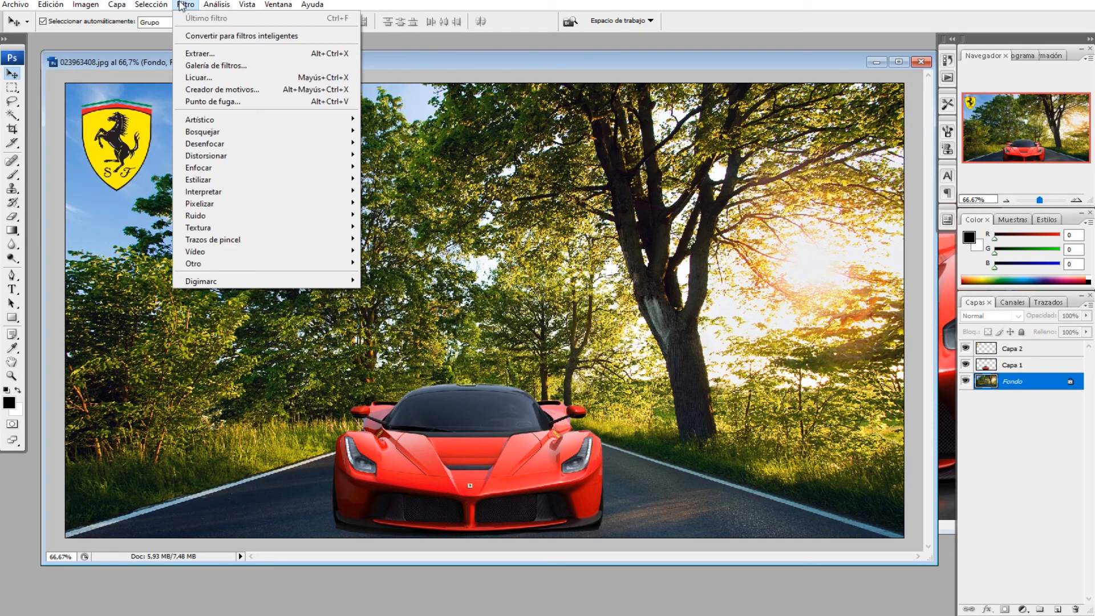
pyautogui.moveTo(204, 147)
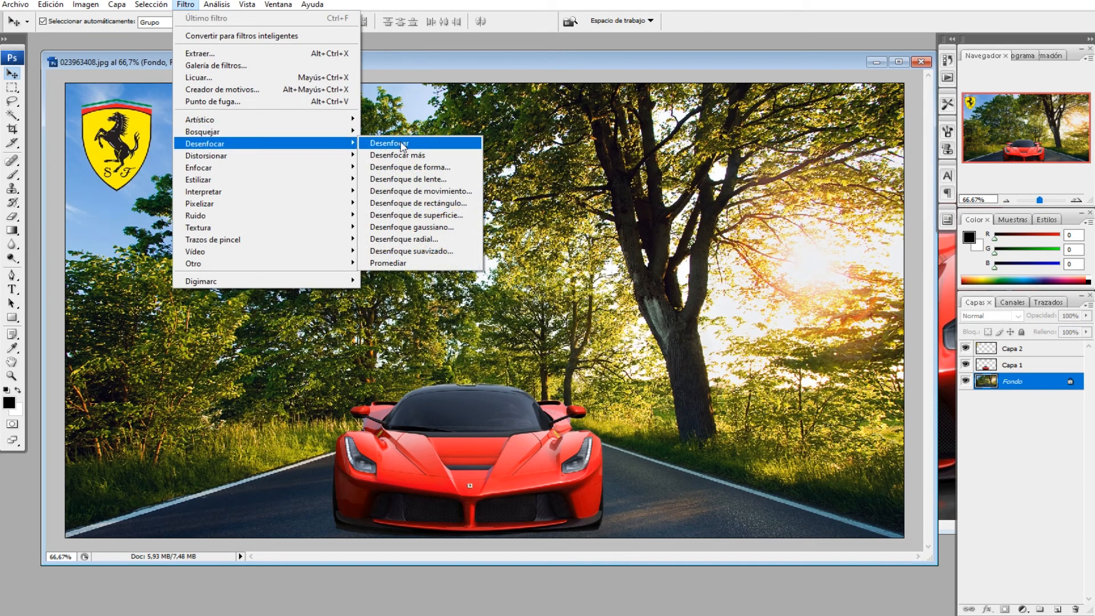
pyautogui.click(448, 227)
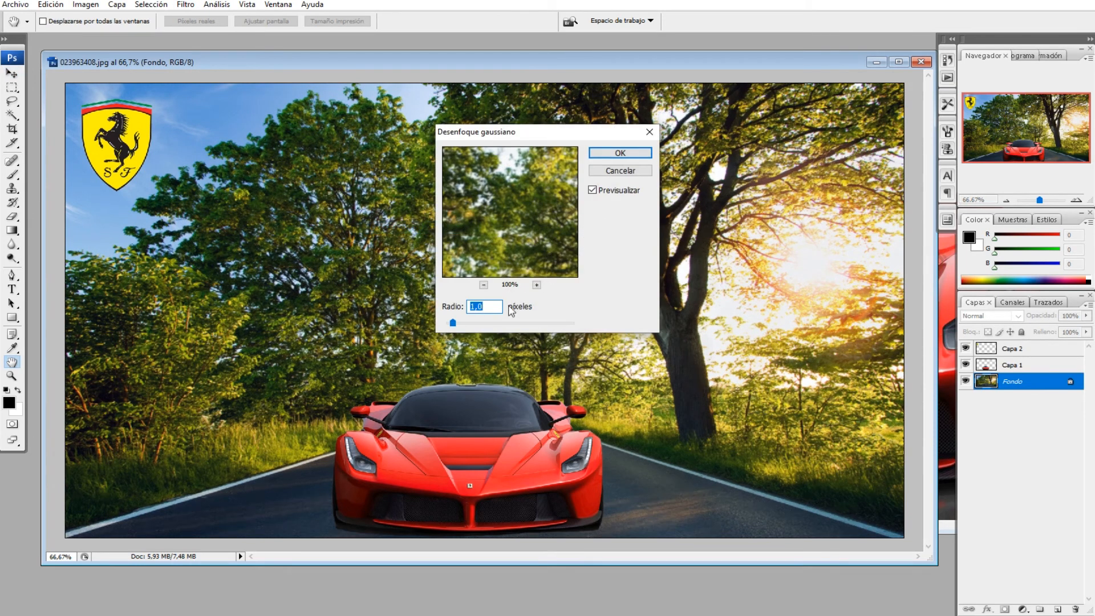
pyautogui.moveTo(457, 324); pyautogui.dragTo(463, 327)
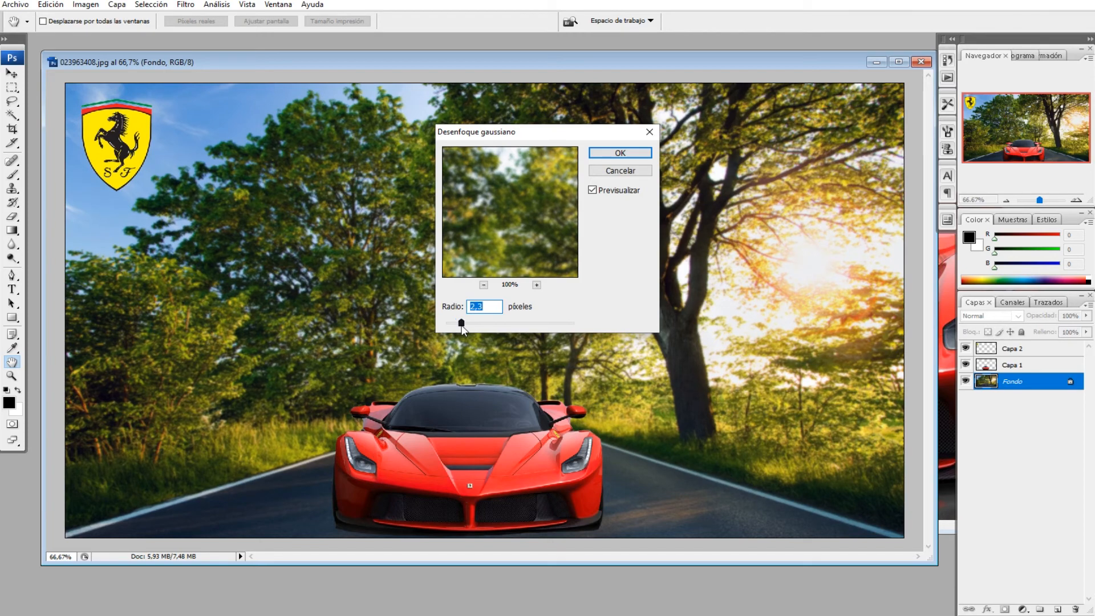
pyautogui.click(620, 153)
pyautogui.press('v')
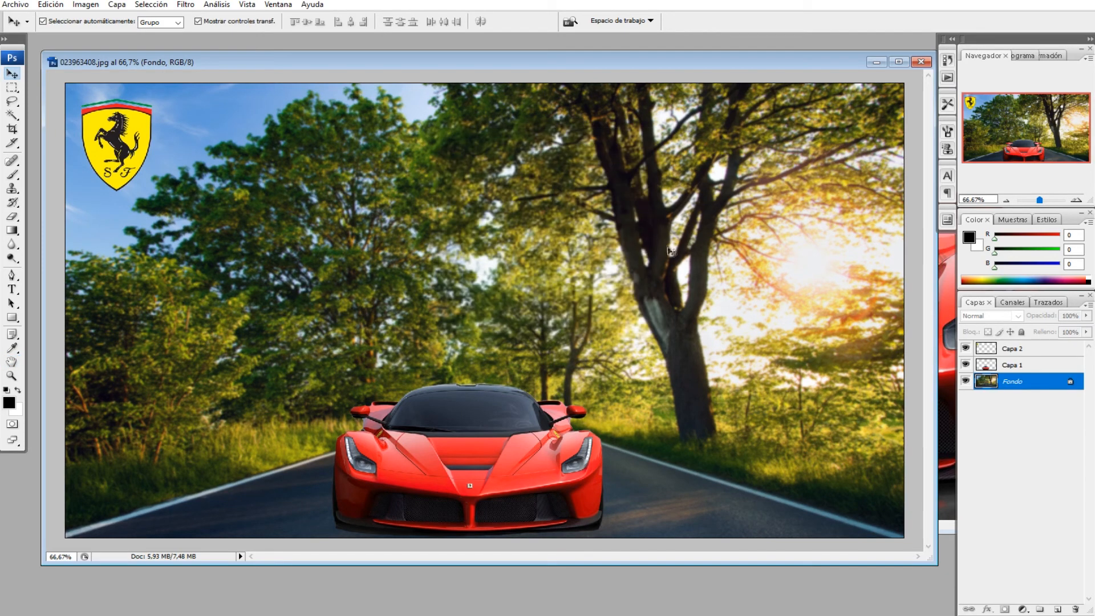
pyautogui.click(673, 259)
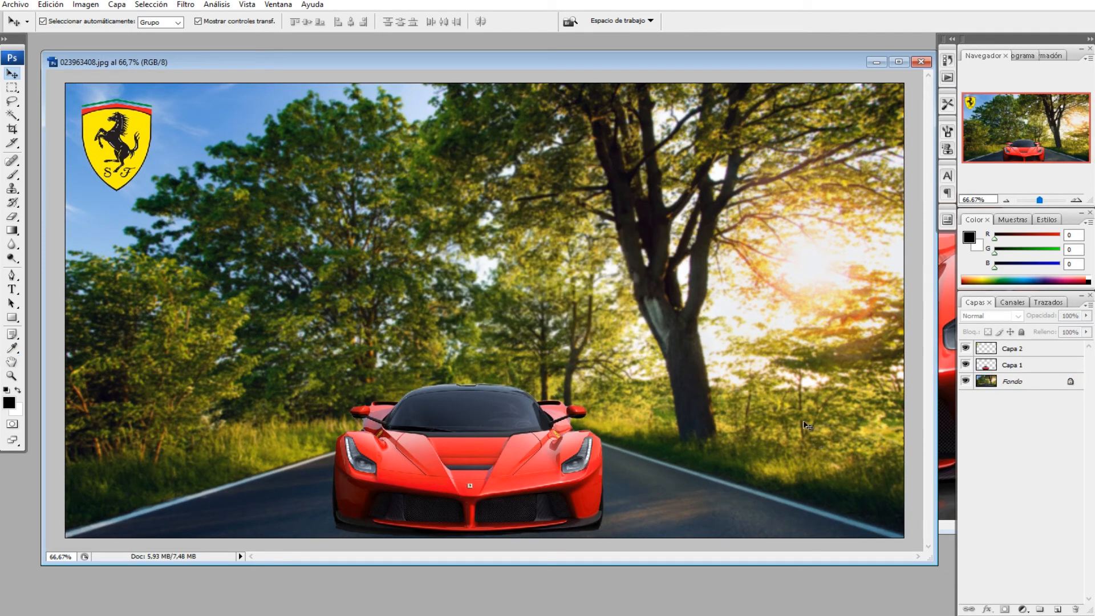